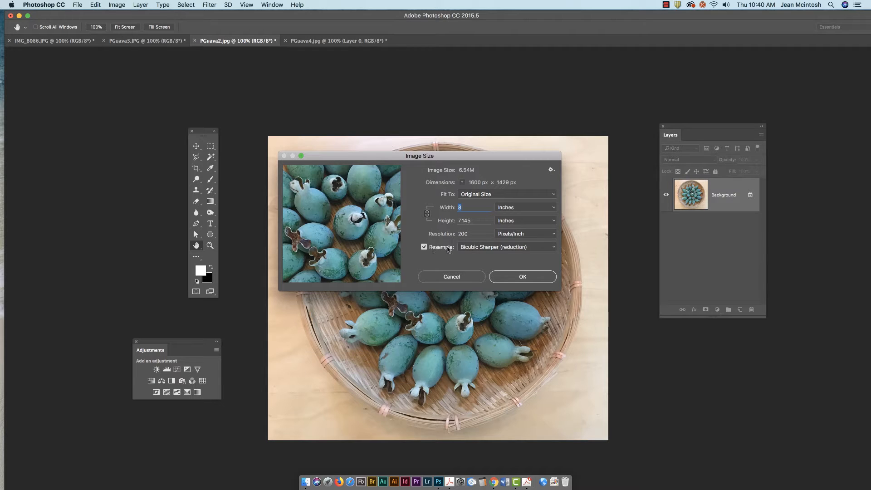
Step: Keep Bicubic Sharper (reduction) resampling for PGuava2.jpg and apply an image size 8 inches wide at 200 pixels/inch
click(548, 247)
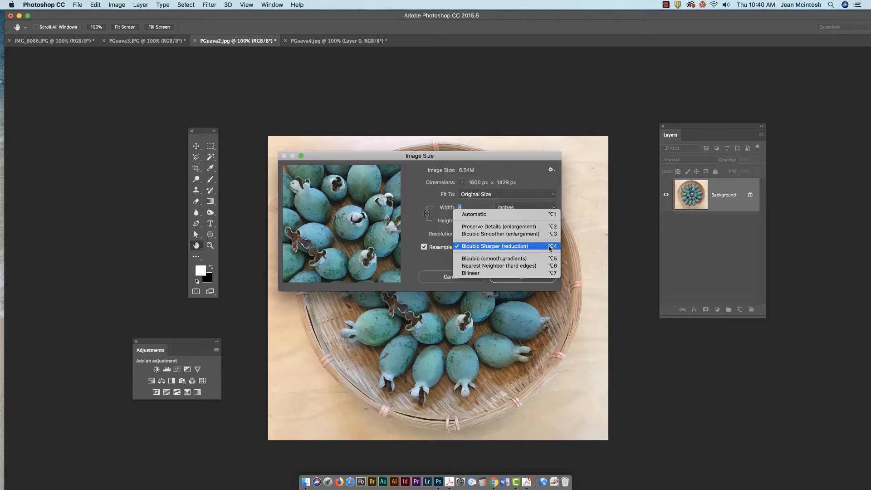
click(507, 247)
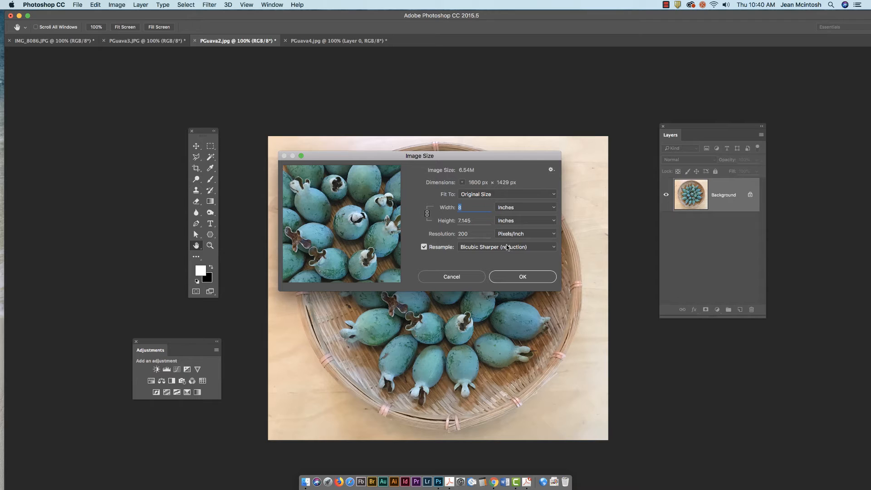
click(514, 278)
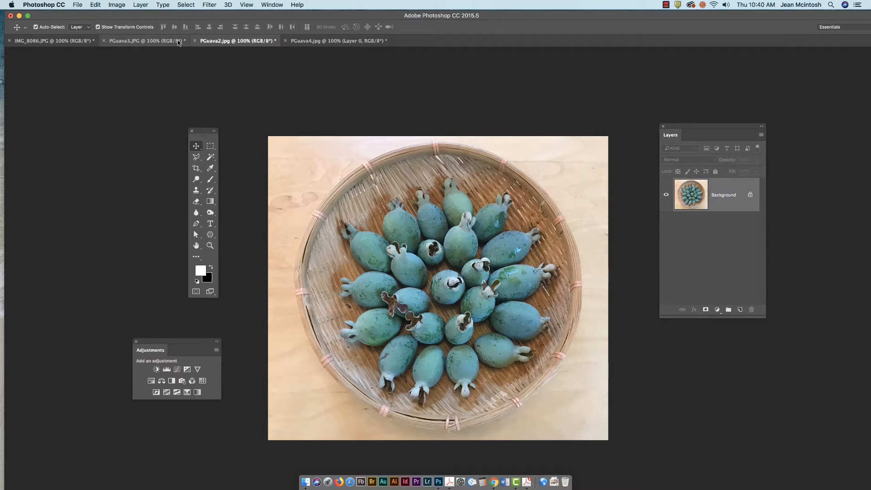
Step: Look through the PGuava4, PGuava3 and IMG_8086 photos and check the image size of IMG_8086.JPG
click(301, 39)
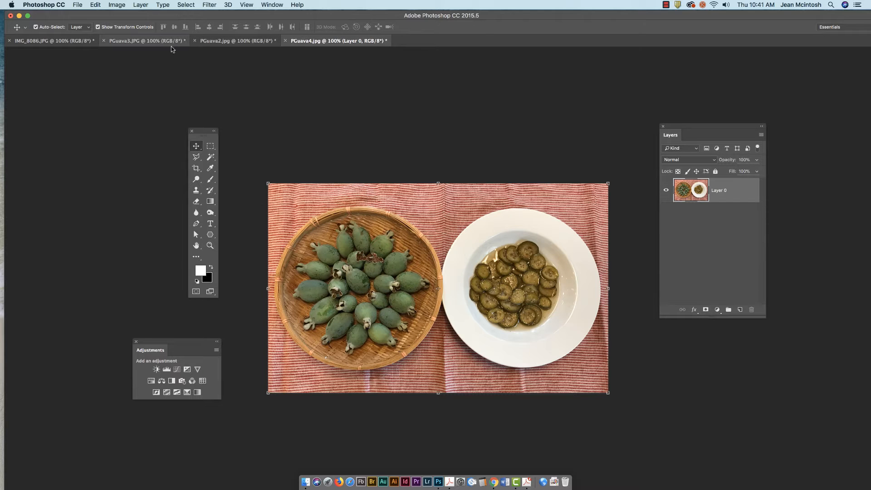
click(158, 41)
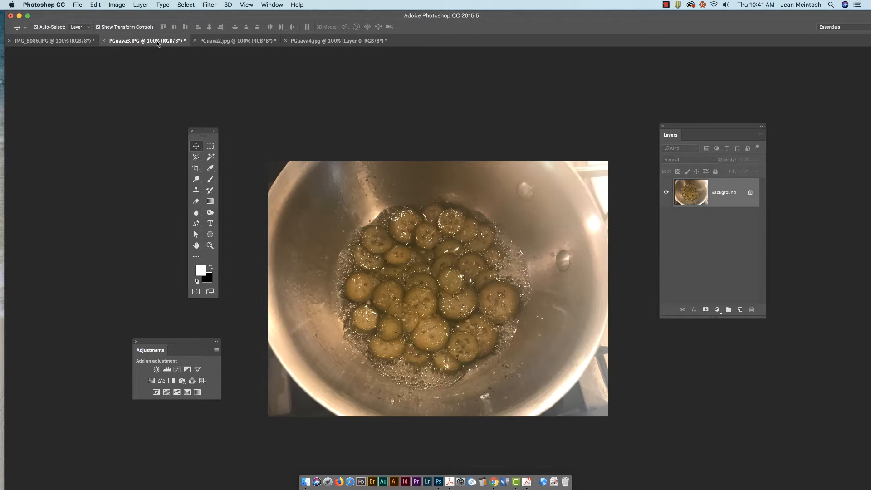
click(80, 42)
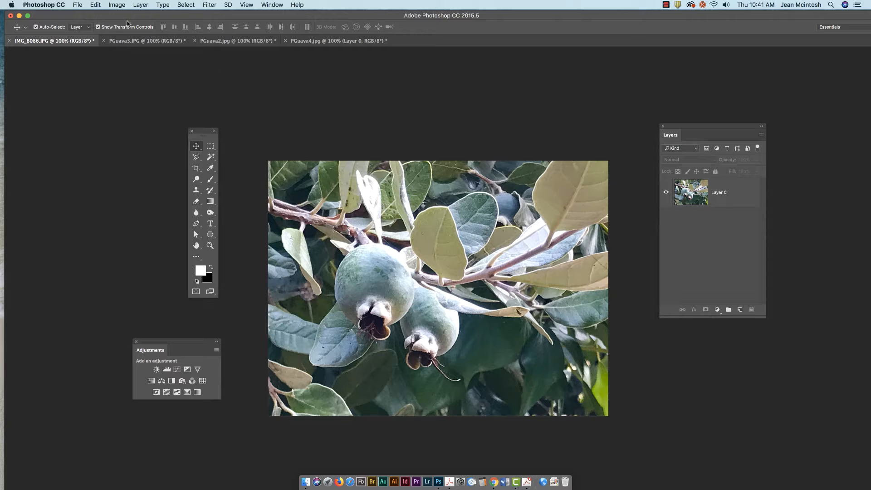
click(120, 5)
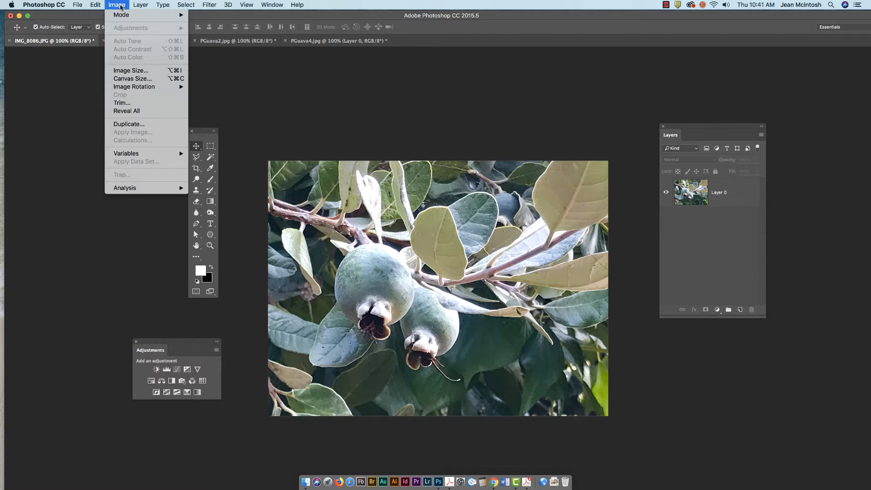
click(141, 71)
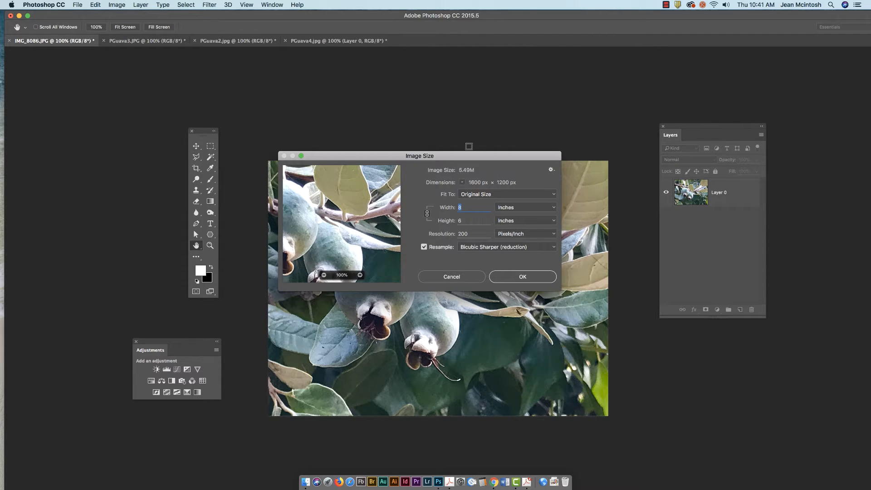
drag(472, 156, 476, 144)
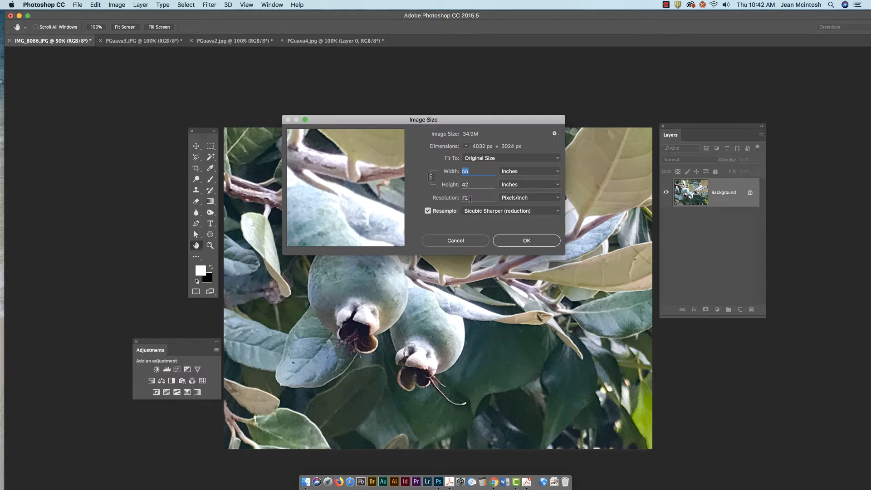
Step: Try a width of 8 inches in the image size settings of IMG_8086.JPG
double_click(471, 197)
click(490, 197)
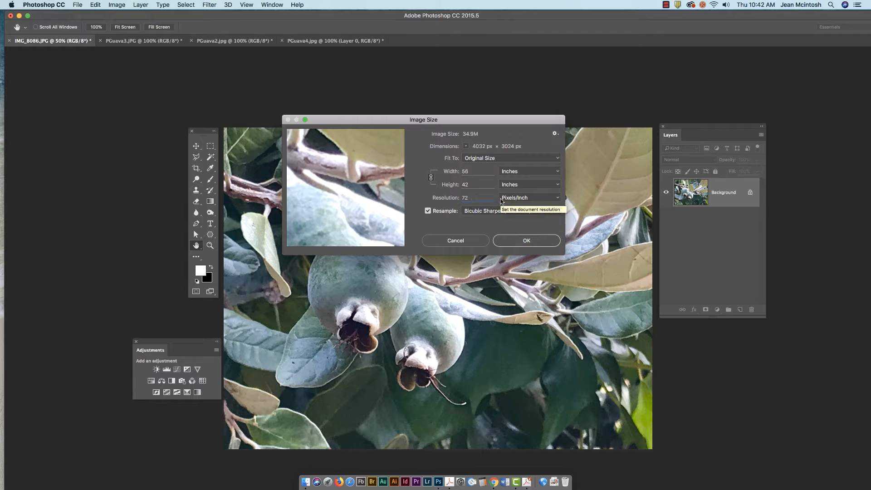
double_click(464, 171)
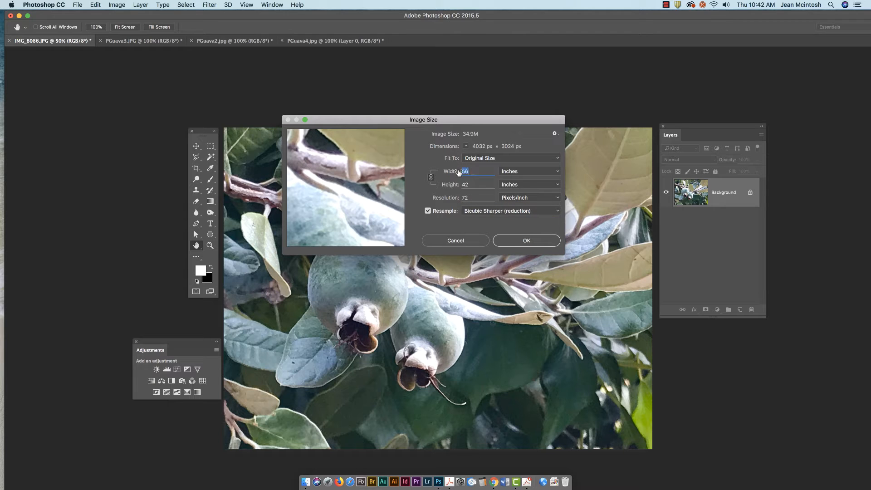
text(8)
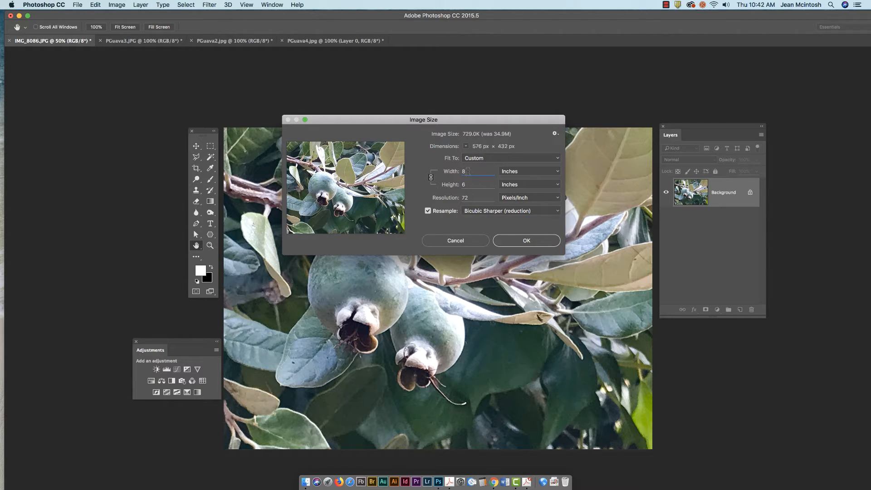
Step: Resize IMG_8086.JPG to 10 inches wide at 200 pixels/inch using Bicubic Sharper (reduction) resampling
drag(468, 171, 461, 172)
text(10)
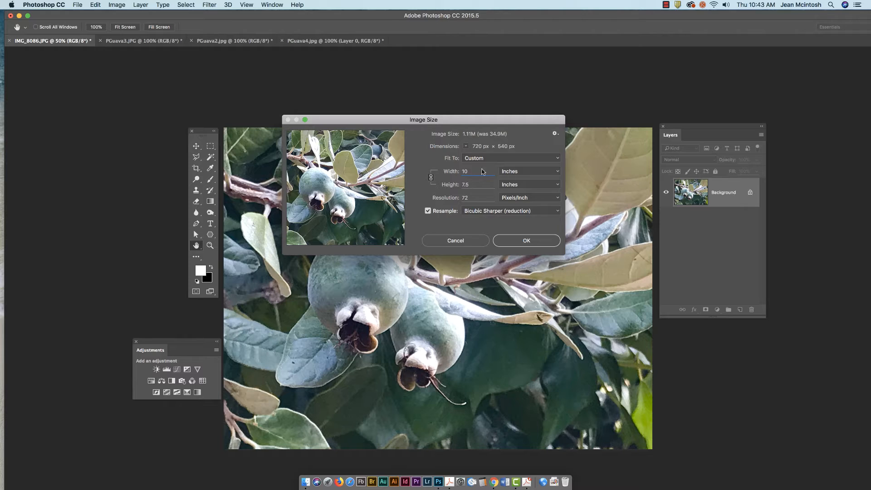
key(Tab)
key(Tab)
text(200)
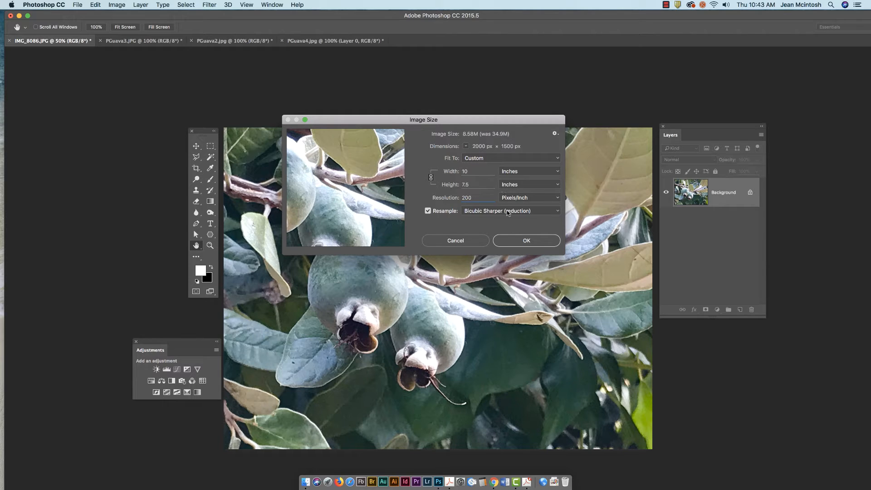
click(518, 242)
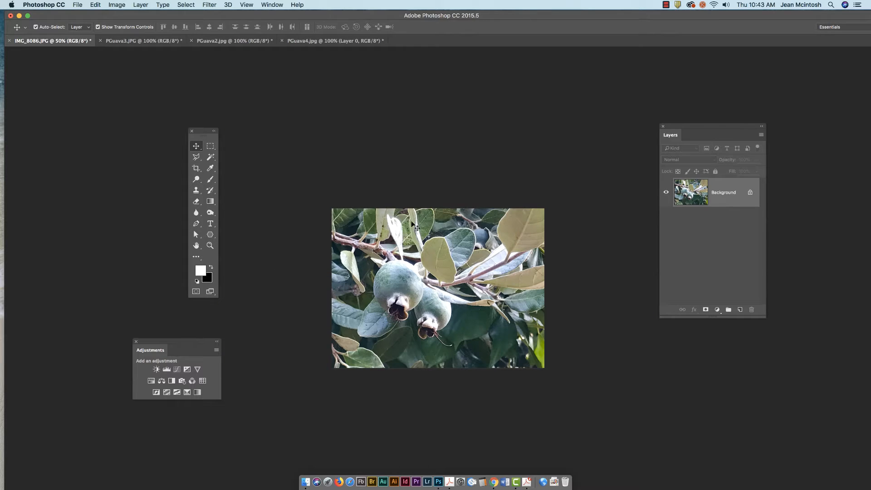
Step: Review the other open photos, return to IMG_8086.JPG and widen its canvas to 12 inches, anchored at the center
click(326, 40)
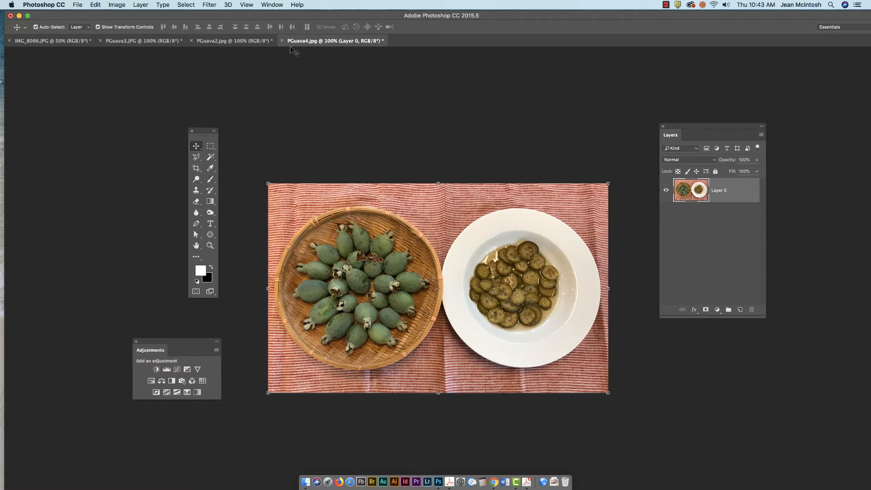
click(200, 41)
click(148, 41)
click(72, 42)
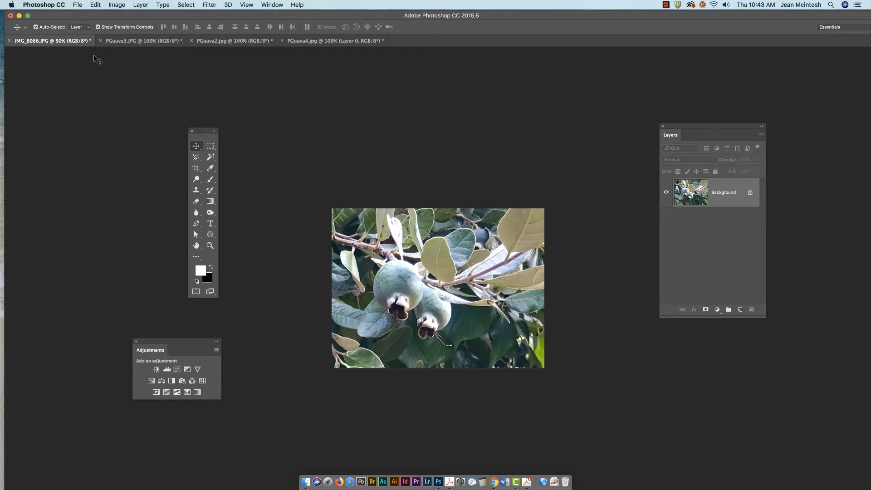
click(116, 5)
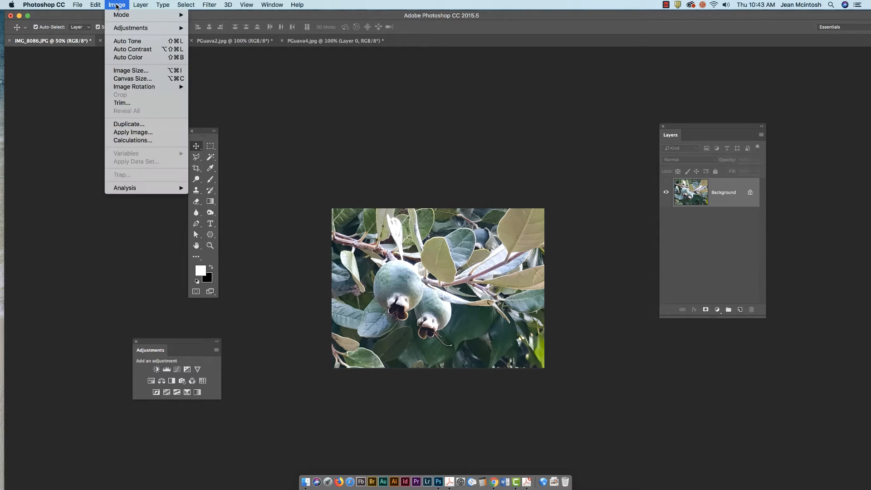
click(133, 80)
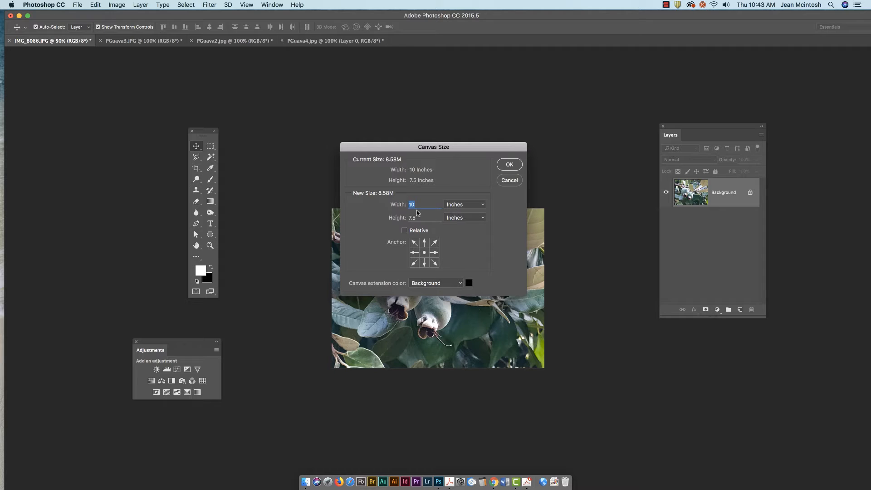
text(12)
key(Return)
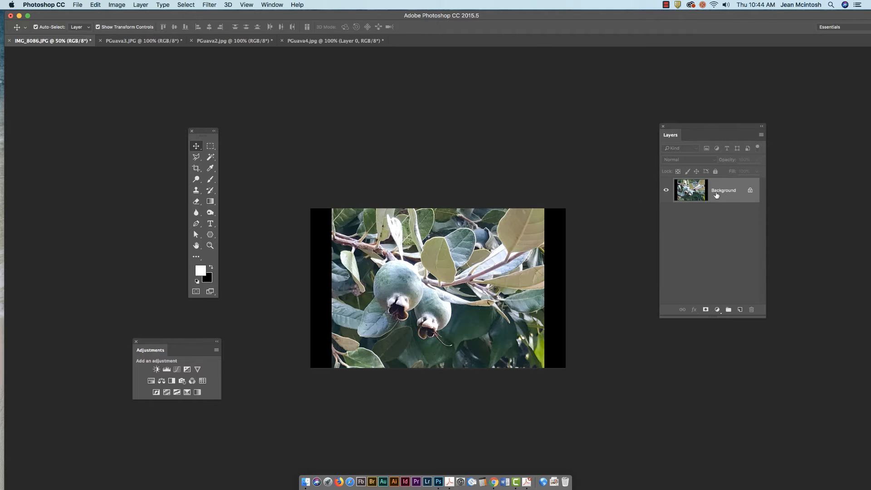
Step: Convert the Background into a regular layer named Layer 0 and add a blank layer above it
double_click(737, 192)
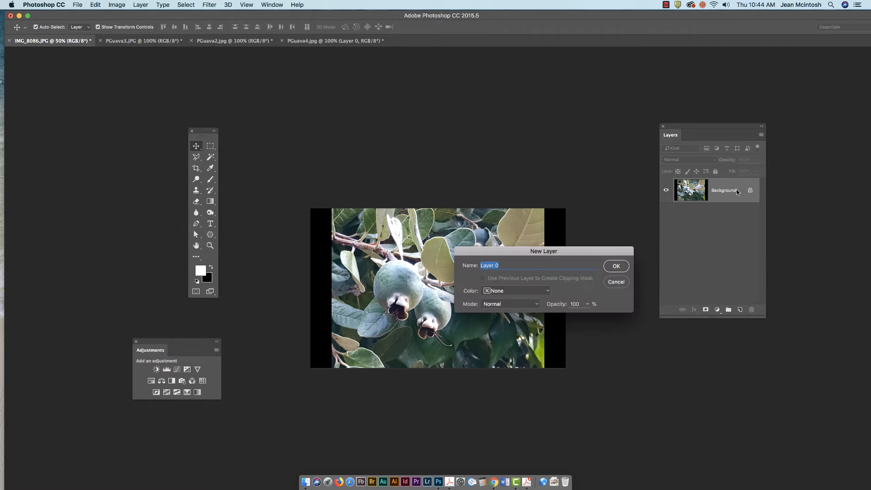
click(618, 268)
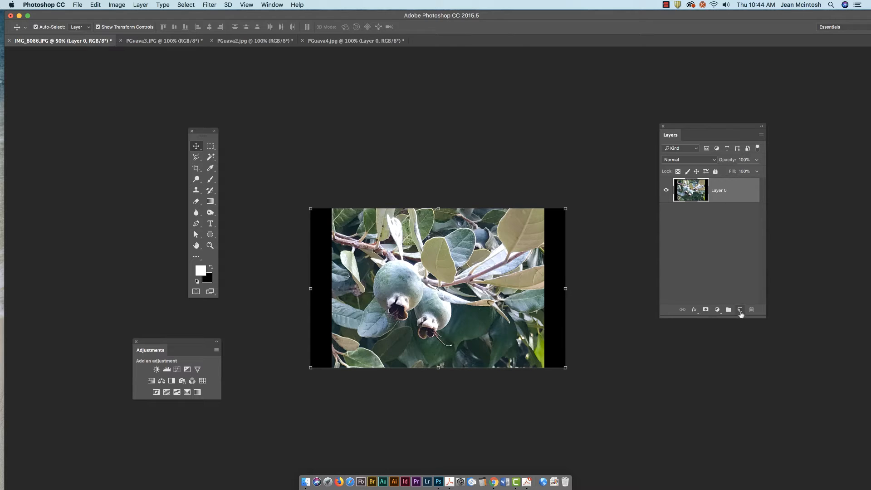
click(741, 310)
click(724, 220)
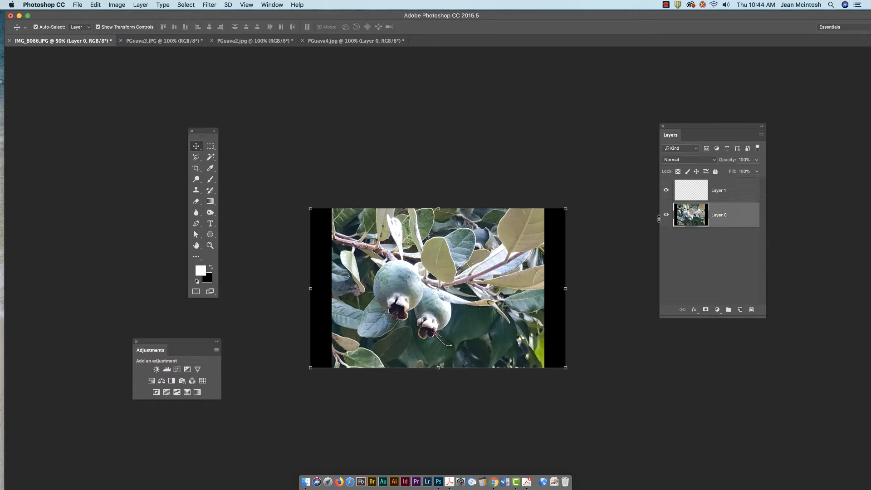
Step: Crop the image at both sides to remove the black canvas strips around the fruit photo
click(195, 168)
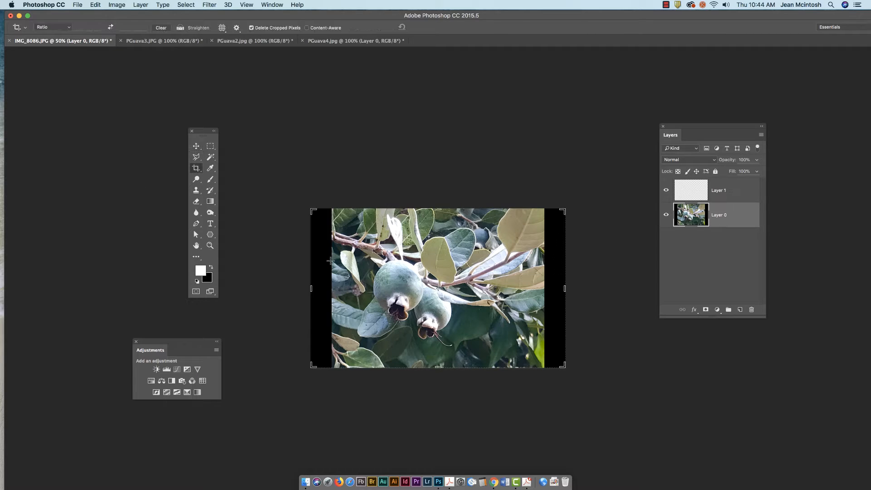
drag(312, 211, 325, 211)
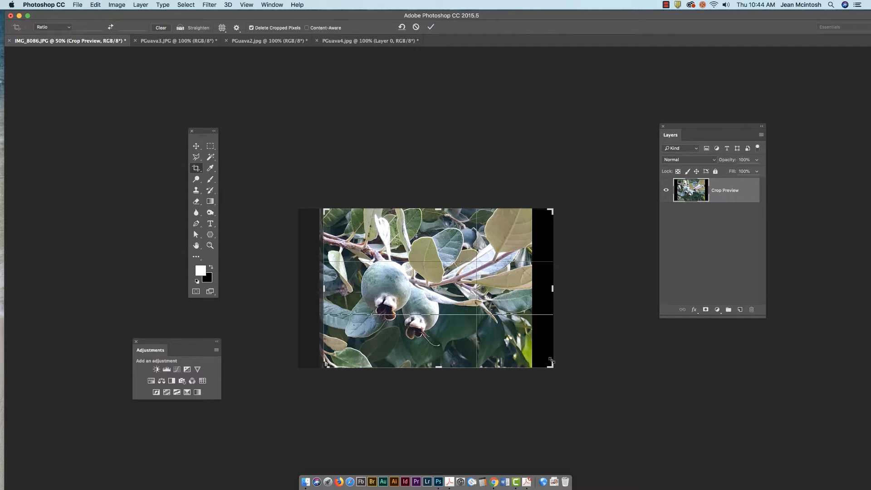
drag(551, 365, 542, 369)
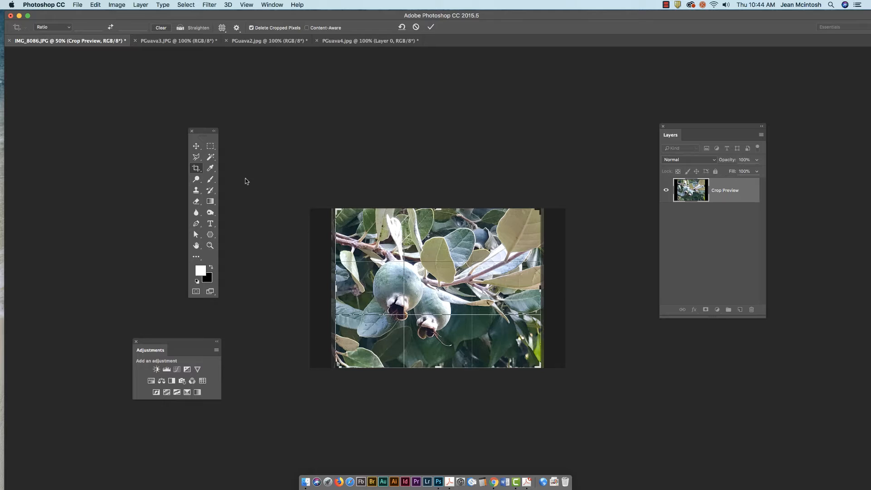
click(201, 147)
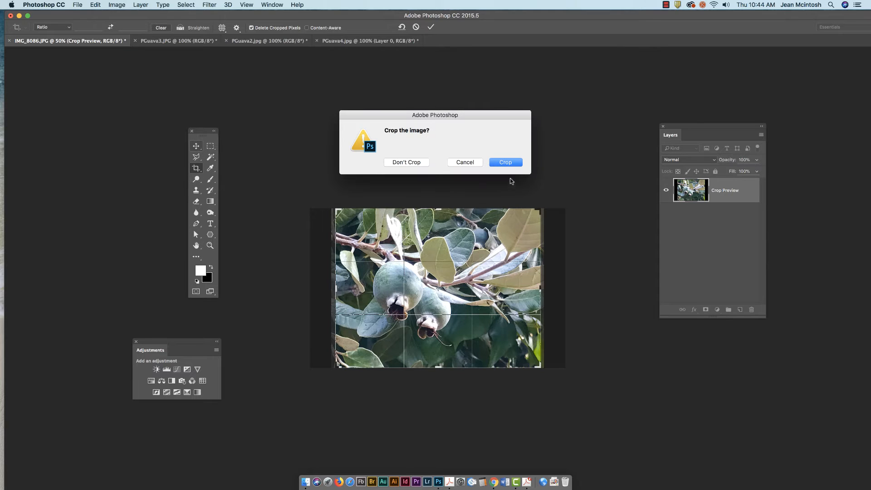
click(506, 162)
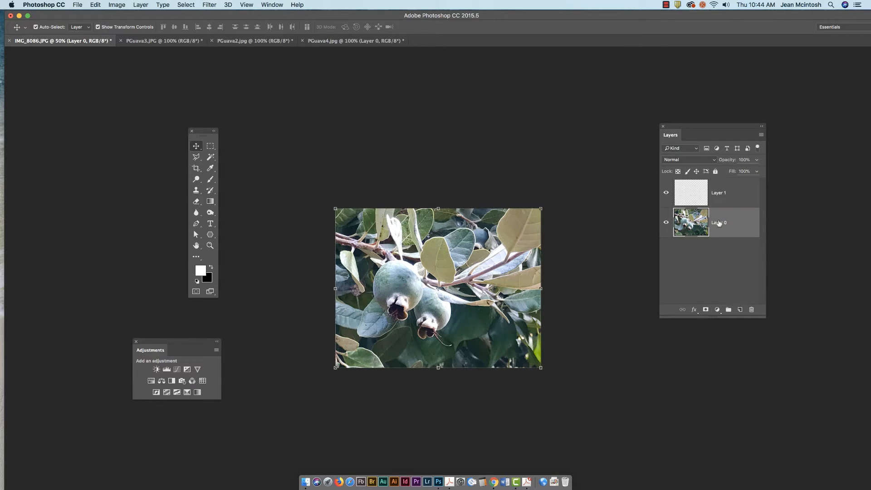
Step: Move the blank Layer 1 beneath the photo layer and fill it with white
drag(716, 191, 721, 268)
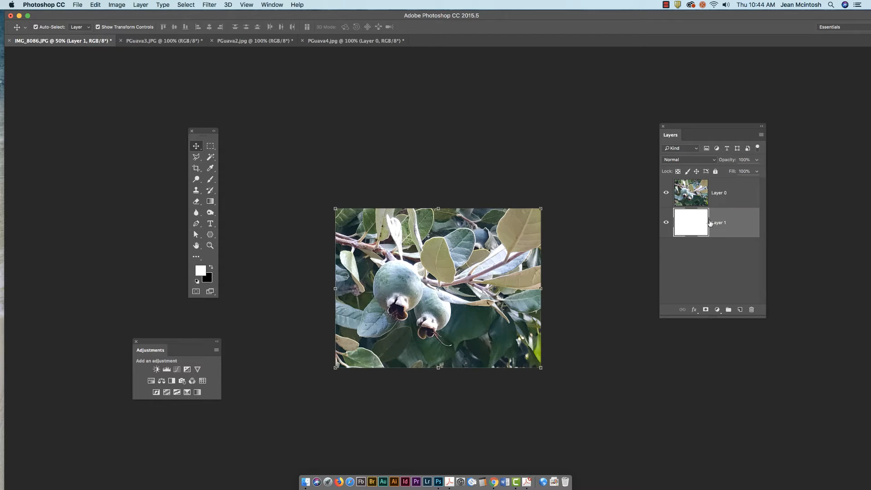
Step: Scale the Layer 0 photo down proportionally to about 52% in the canvas's upper-left corner and apply the transformation
click(716, 195)
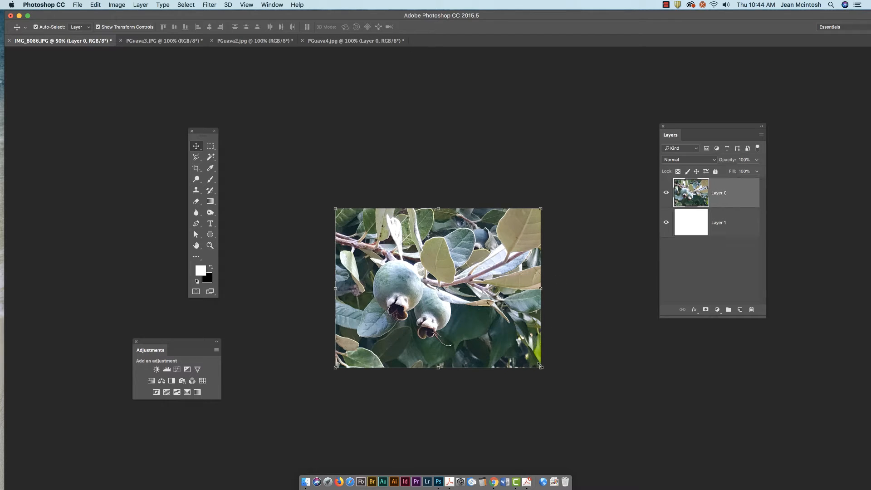
key(super+t)
drag(541, 367, 442, 291)
click(196, 146)
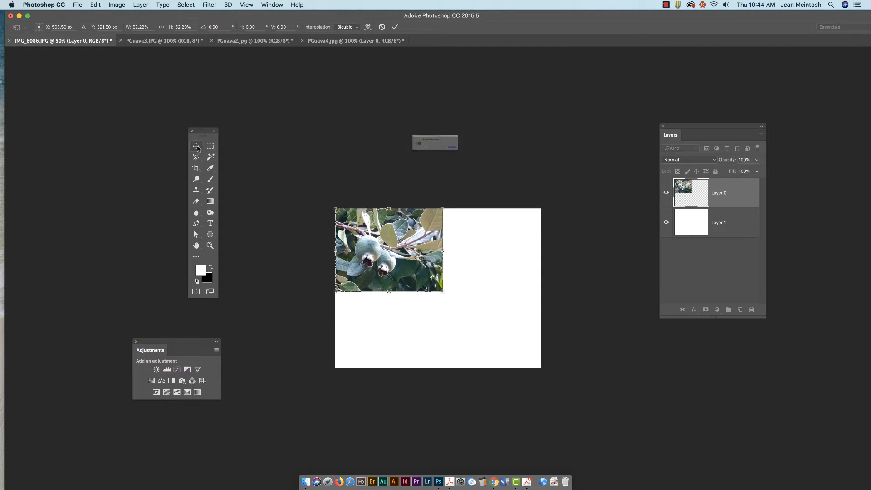
click(506, 163)
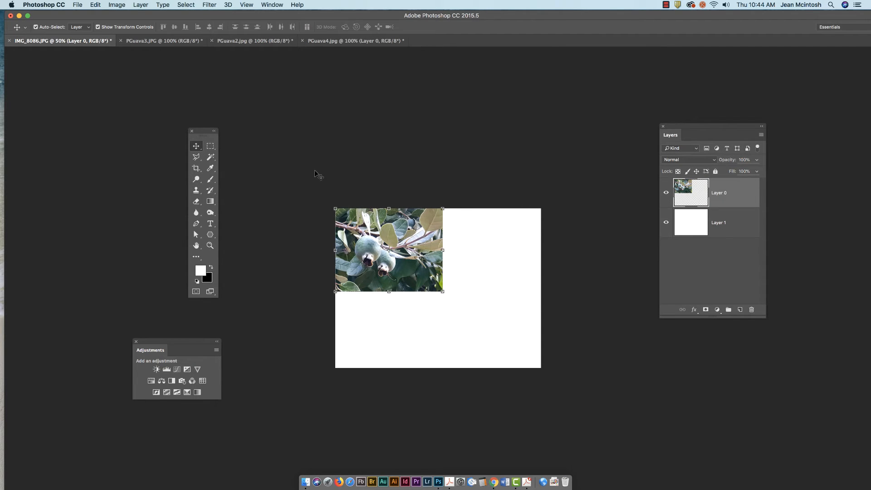
Step: Copy the whole PGuava3.JPG photo into IMG_8086.JPG as a new layer on top
click(140, 42)
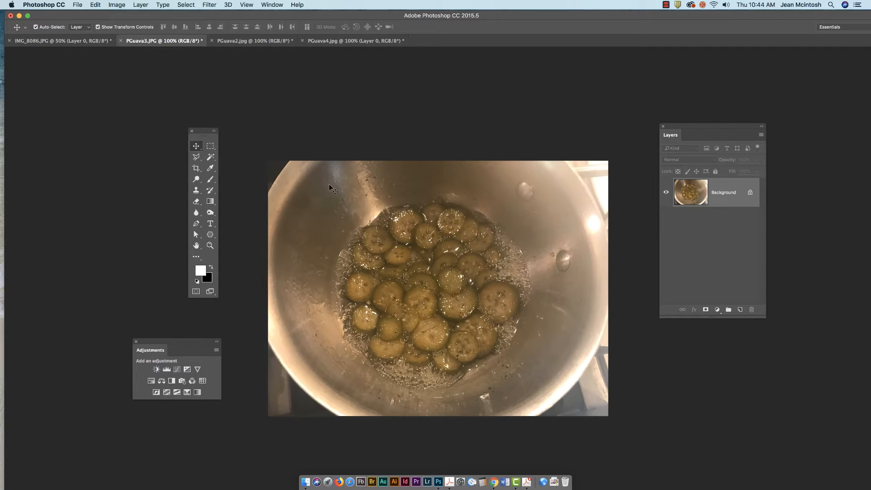
key(super+a)
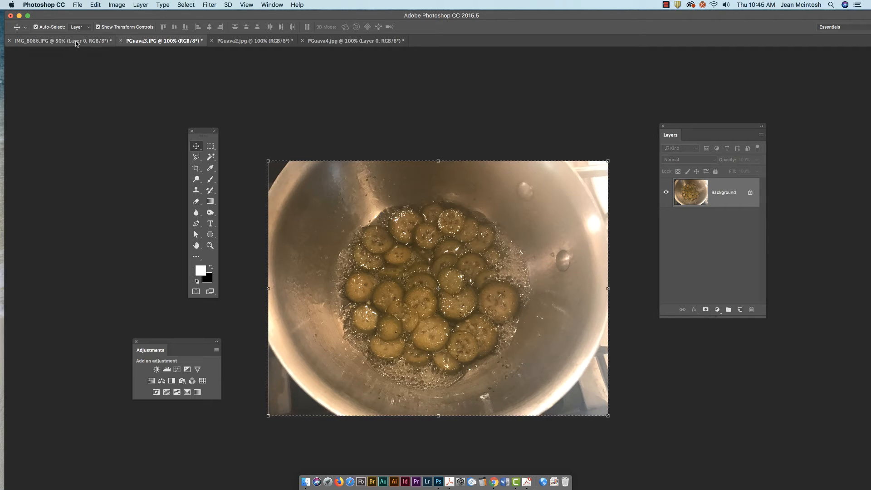
drag(76, 44, 422, 277)
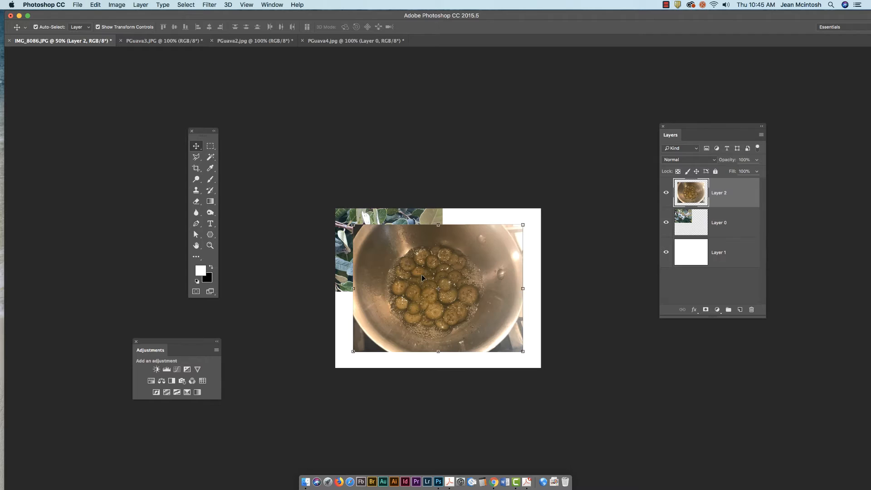
drag(351, 353, 458, 309)
drag(483, 255, 406, 324)
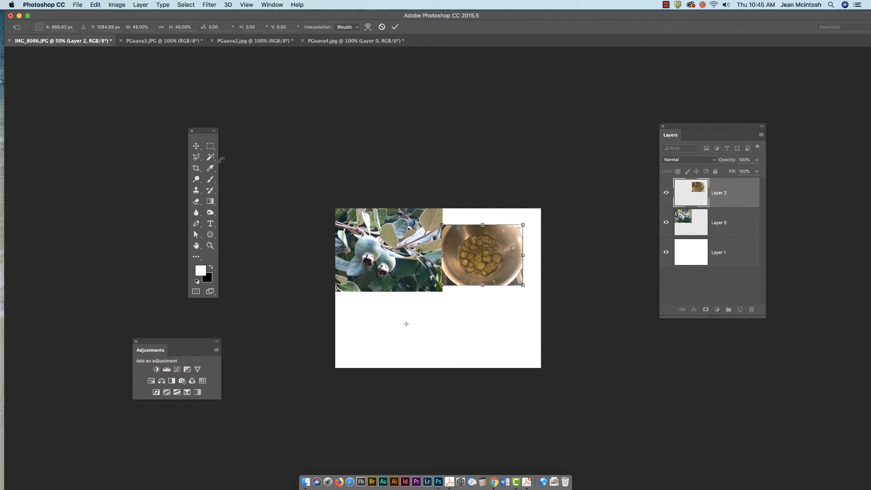
click(196, 146)
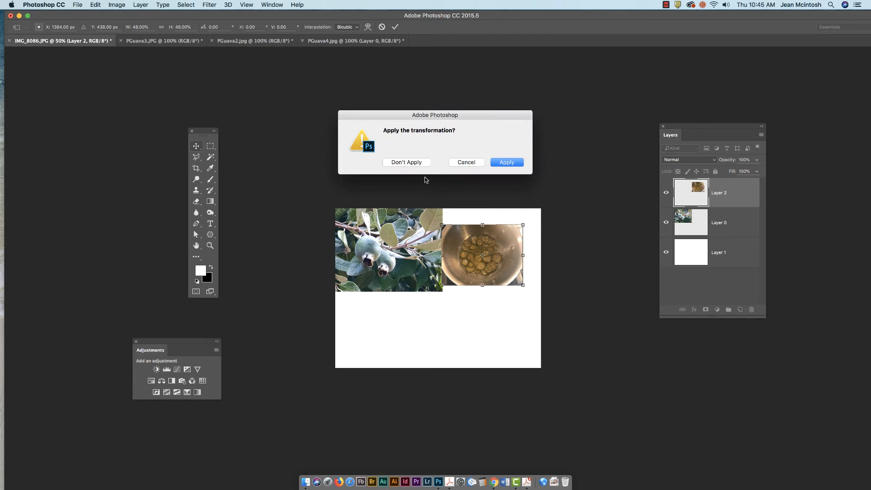
click(405, 162)
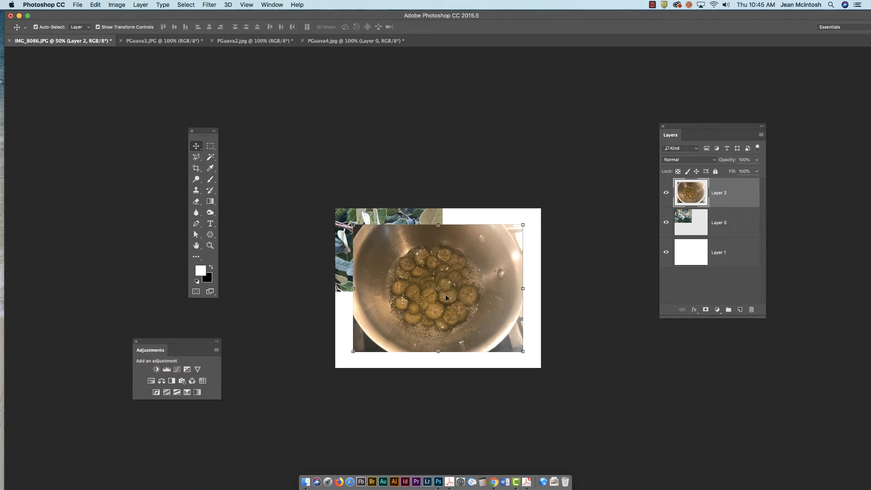
Step: Copy the whole PGuava2.jpg photo into IMG_8086.JPG as a new layer on top
click(169, 41)
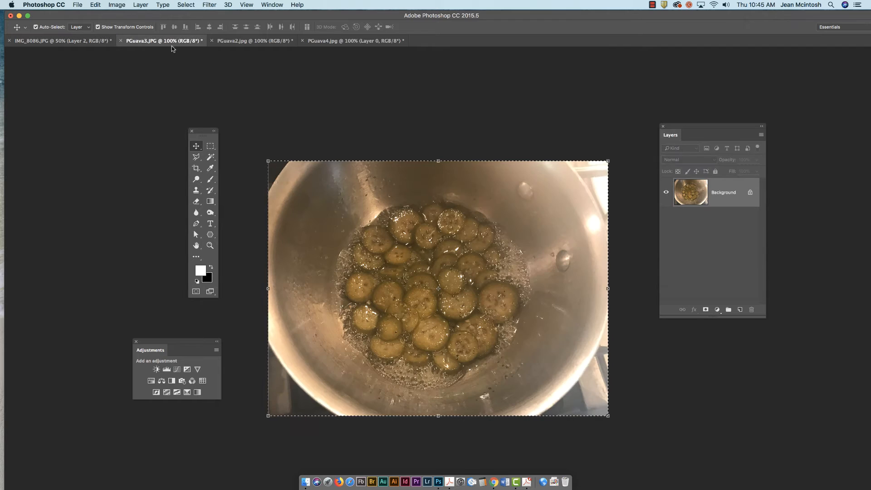
click(254, 40)
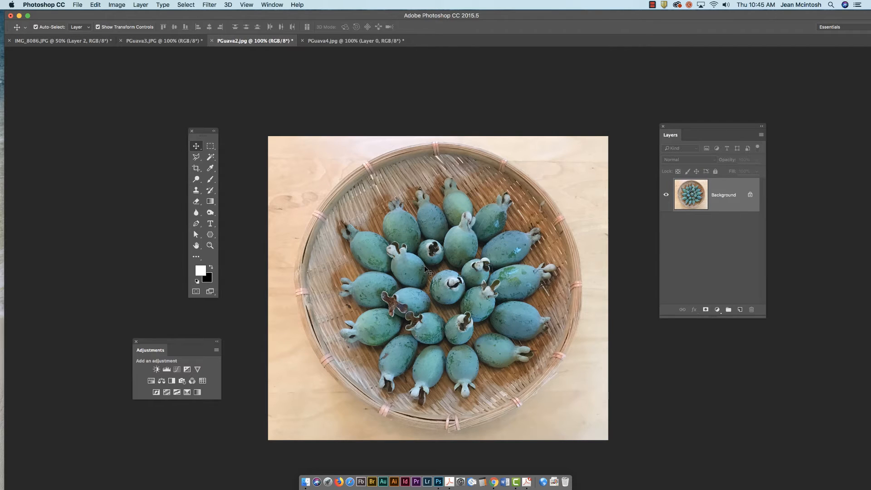
key(super+a)
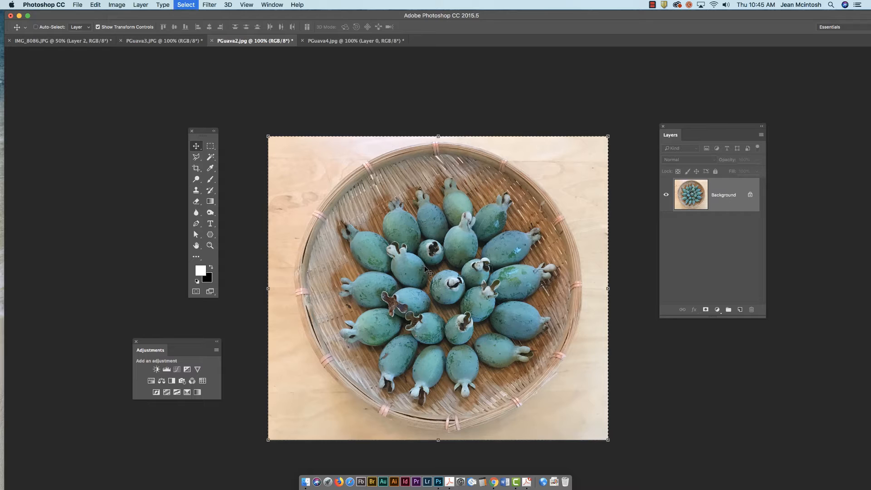
key(super+c)
click(91, 44)
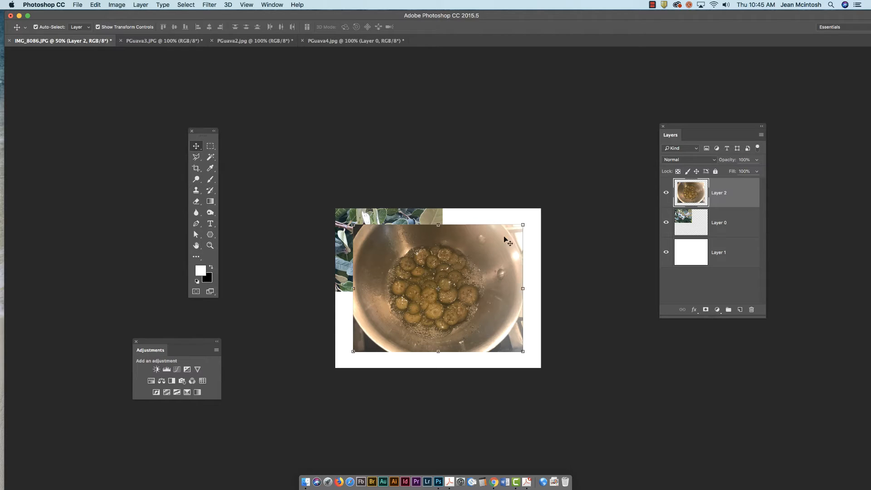
key(super+v)
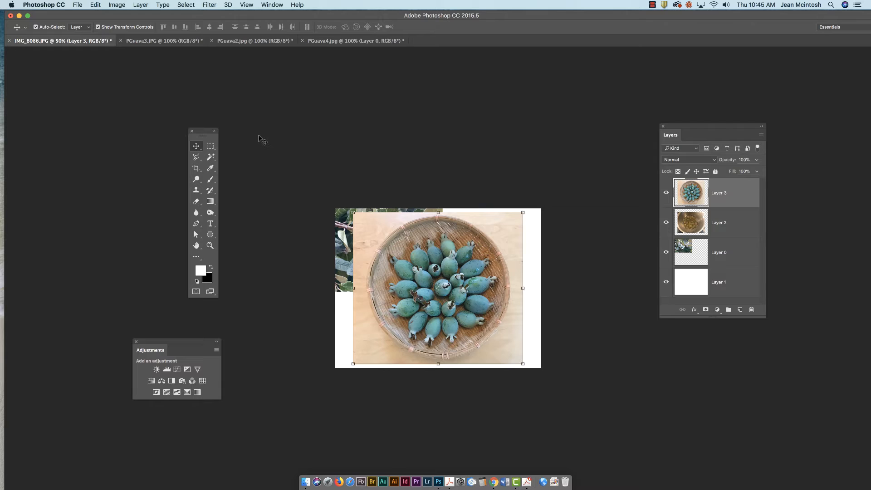
Step: Copy the whole PGuava4.jpg photo into IMG_8086.JPG as a new top layer and move it toward the canvas's lower-right corner
click(330, 45)
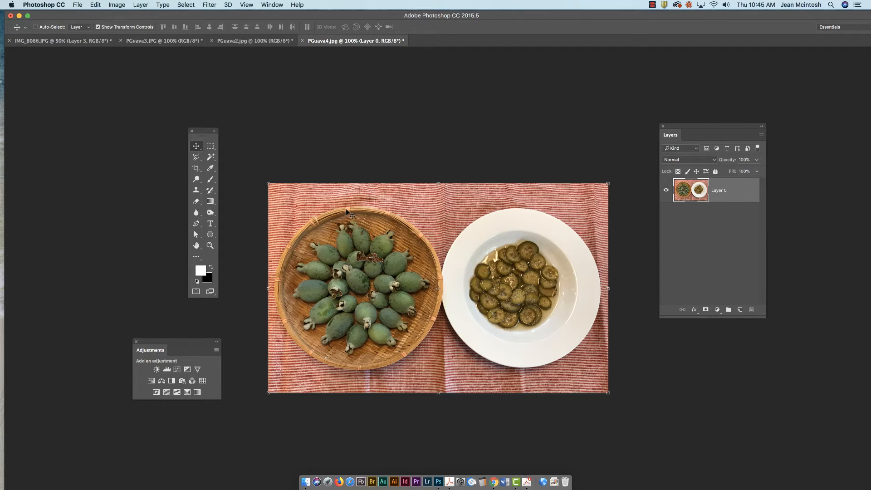
key(super+a)
key(super+c)
click(73, 41)
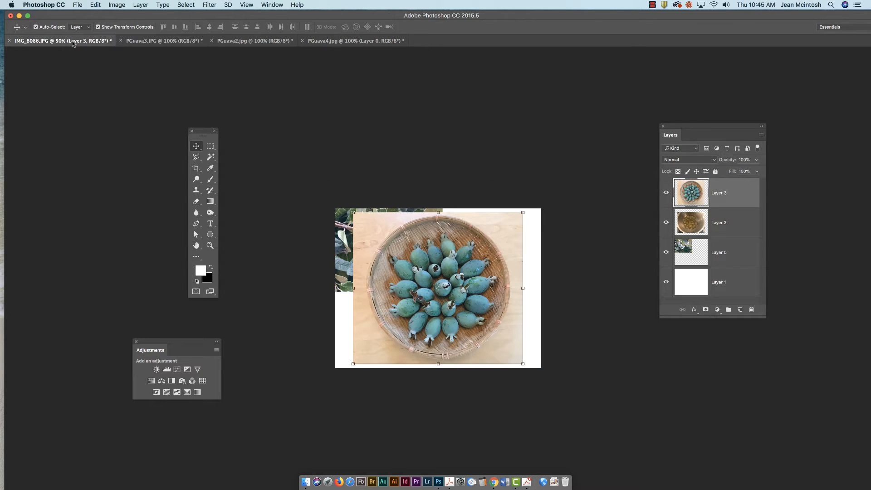
key(super+v)
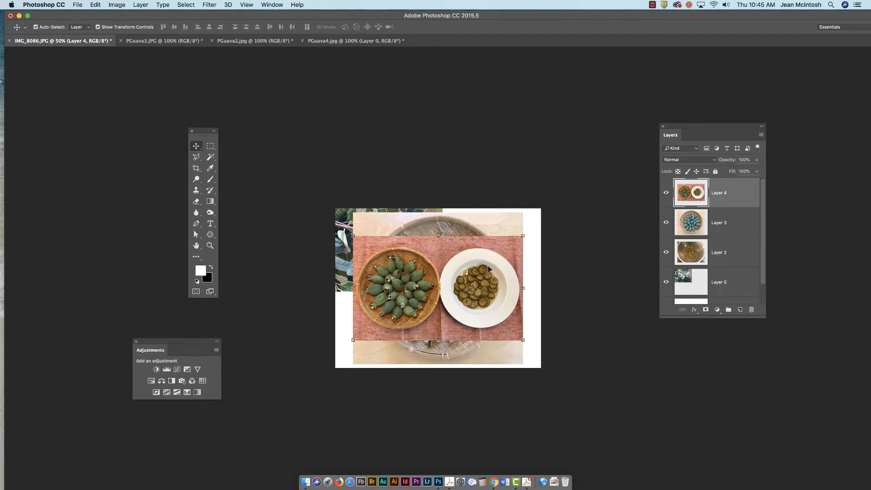
drag(454, 257, 476, 336)
Step: Move the Layer 3 basket photo to the canvas's upper-right corner, scale it proportionally to about 58%, and apply the transformation
drag(457, 278, 525, 258)
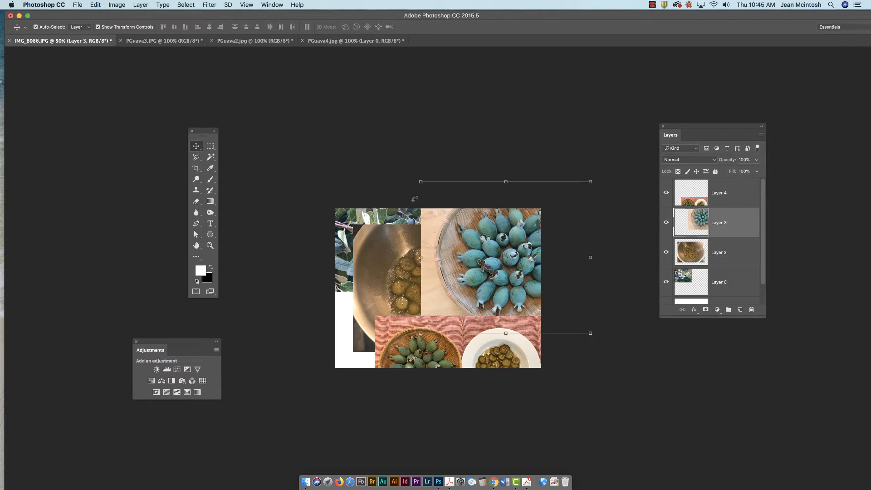
drag(590, 181, 550, 213)
drag(492, 259, 492, 252)
drag(552, 209, 538, 221)
drag(527, 232, 530, 219)
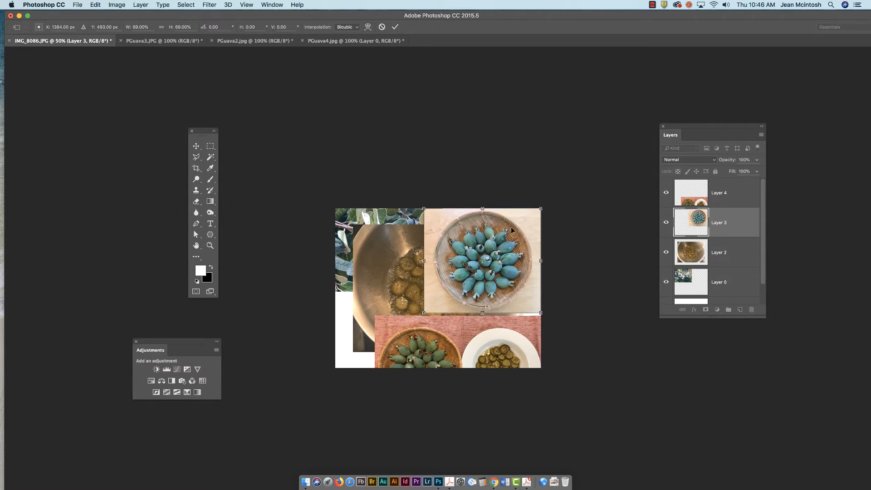
drag(426, 310, 443, 296)
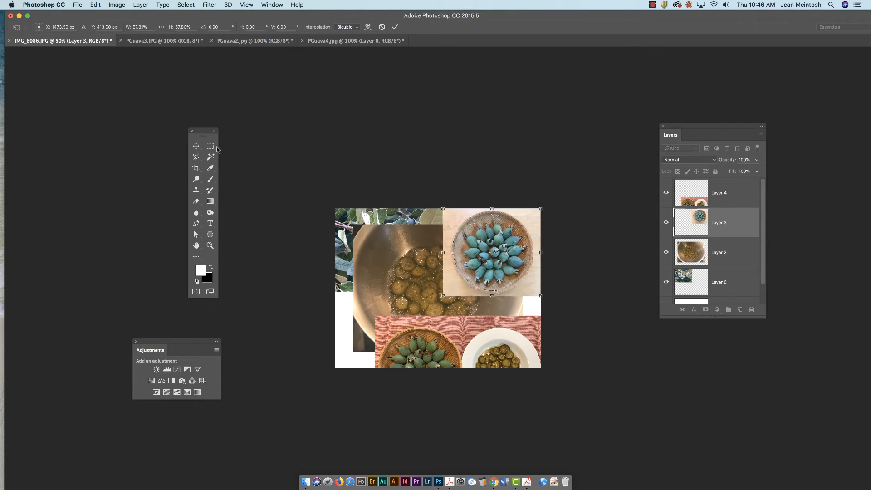
click(196, 146)
click(507, 163)
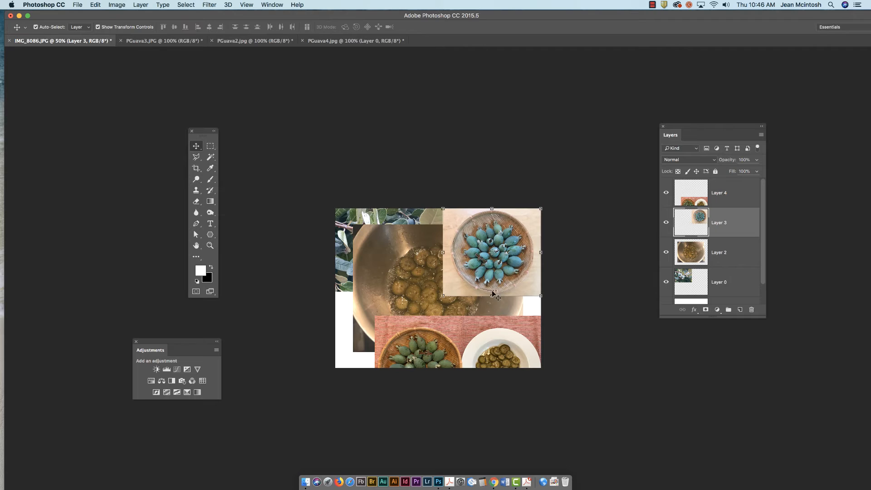
Step: Scale the Layer 2 pot photo proportionally to about 59% in the canvas's lower-right corner and apply the transformation
click(736, 257)
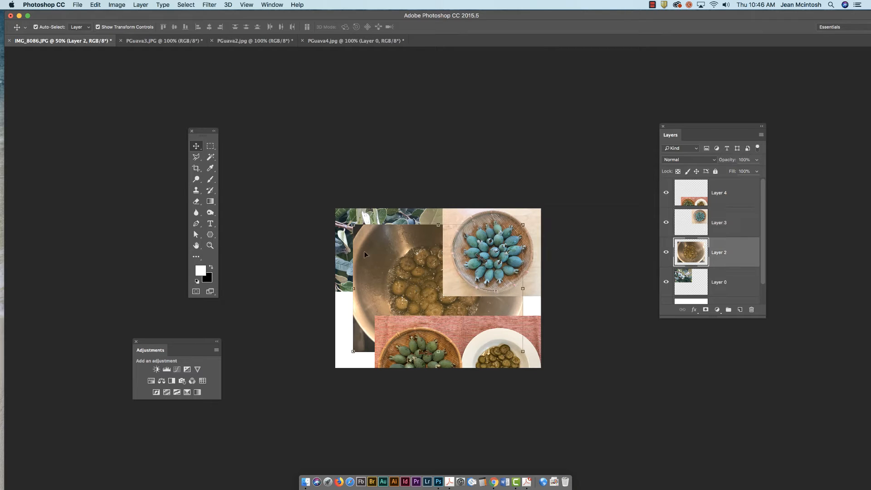
drag(354, 225, 423, 278)
drag(437, 309, 456, 325)
click(196, 146)
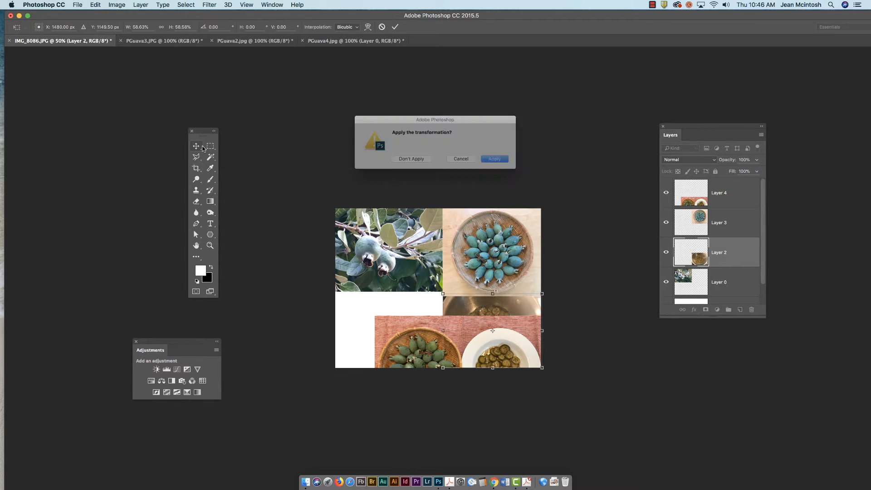
click(503, 162)
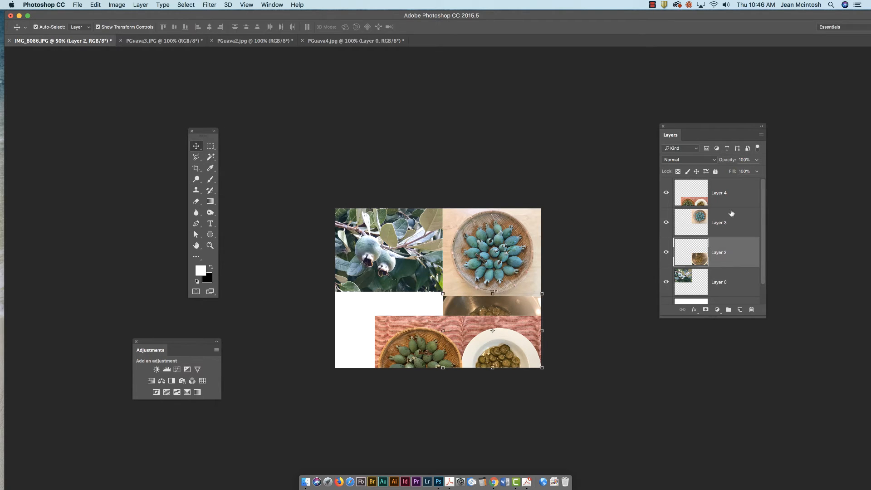
Step: Move the Layer 4 basket-and-plate photo to the canvas's lower-left area, scale it proportionally to about 64.5%, and apply the transformation
click(736, 194)
drag(531, 330, 432, 312)
key(ctrl+t)
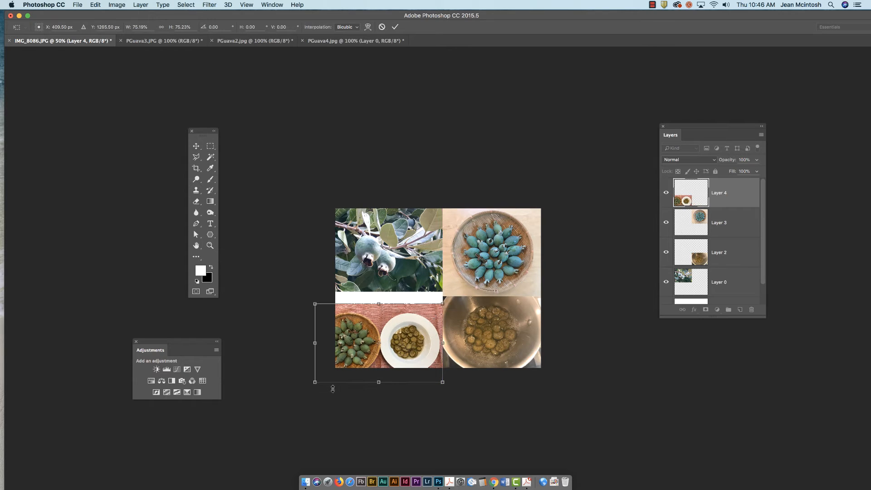
drag(314, 382, 331, 371)
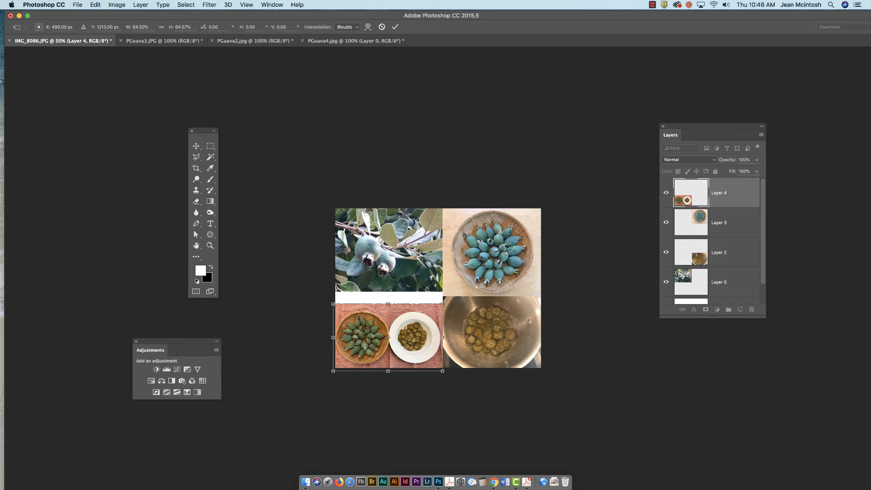
click(196, 145)
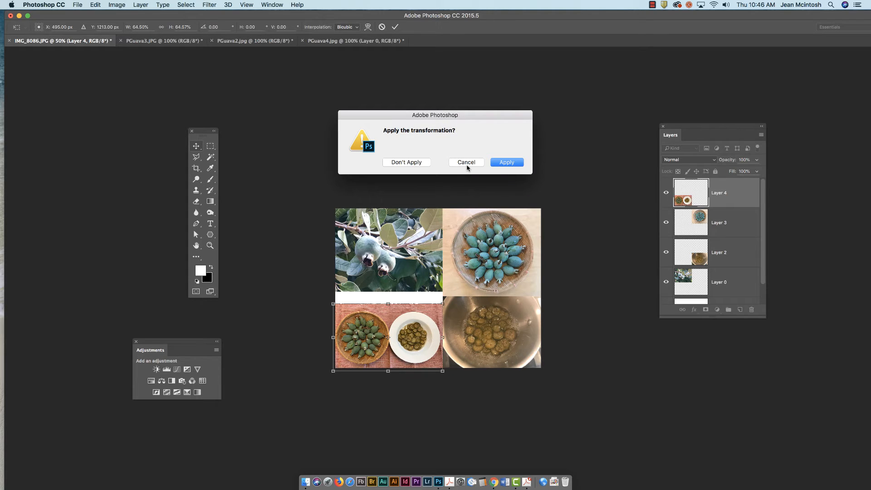
click(498, 163)
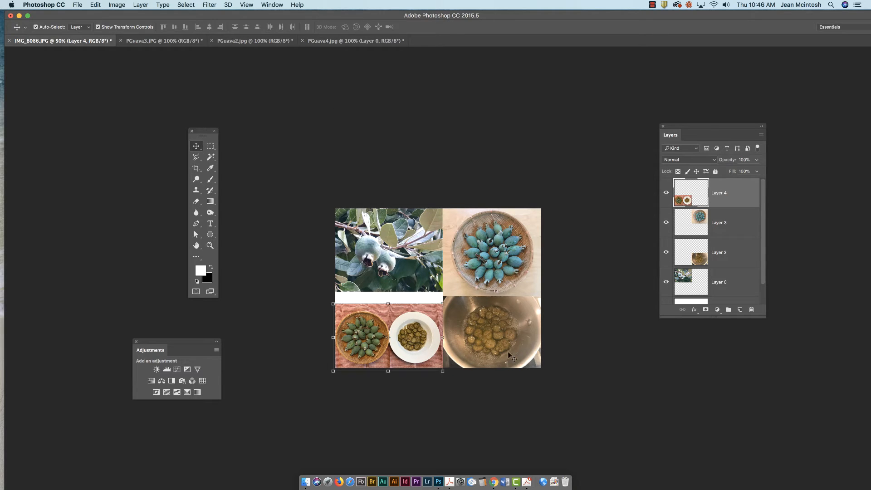
Step: Scale Layer 2 and Layer 3 together proportionally to about 95%, keeping them against the canvas's upper-right corner, and apply the transformation
click(721, 252)
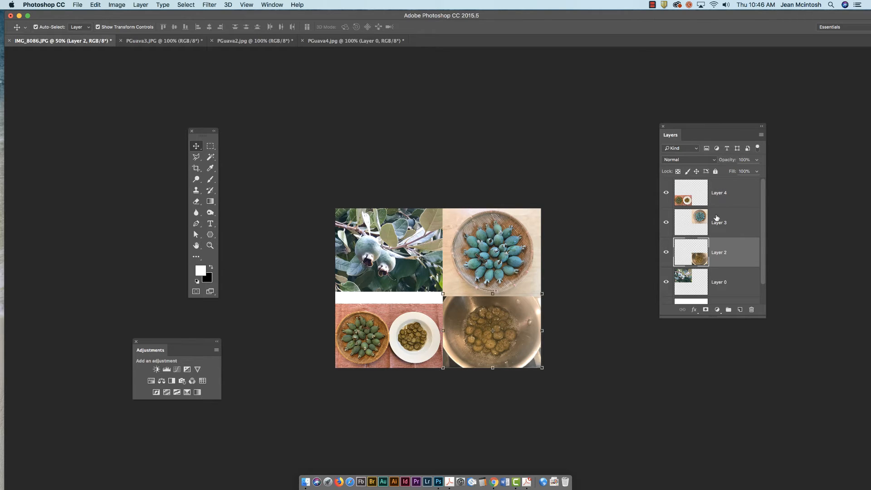
shift+click(729, 222)
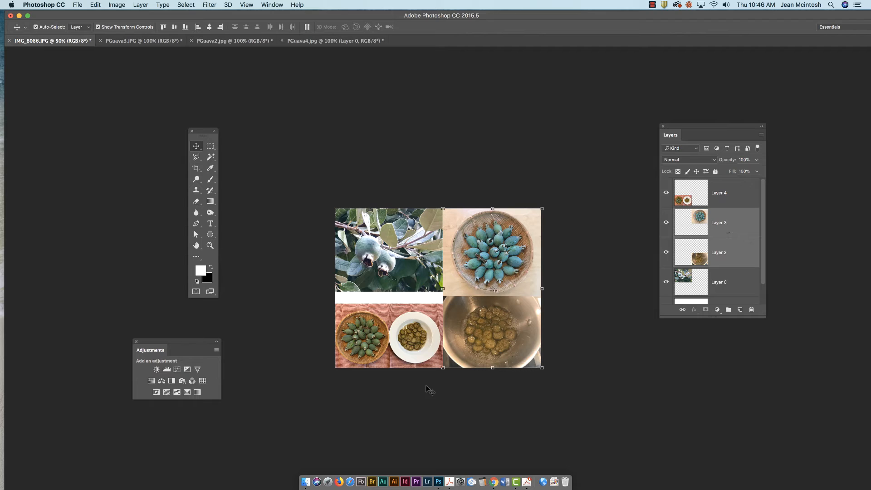
drag(443, 367, 451, 363)
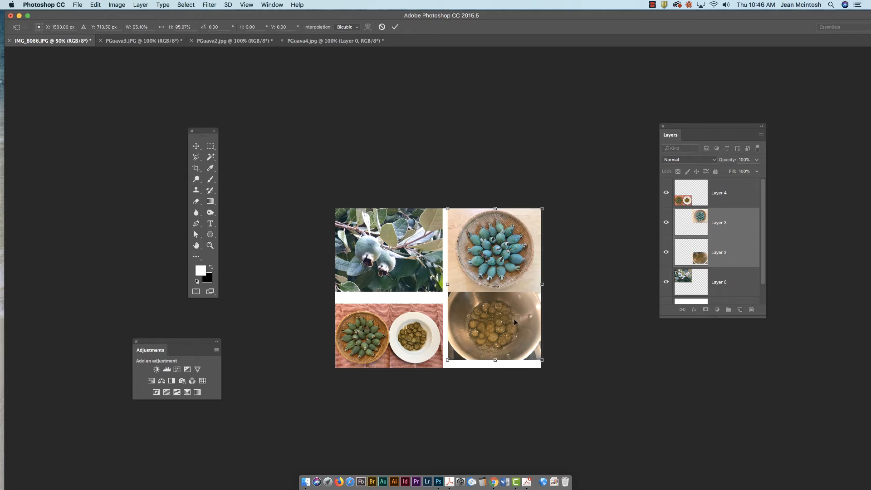
click(197, 146)
click(507, 163)
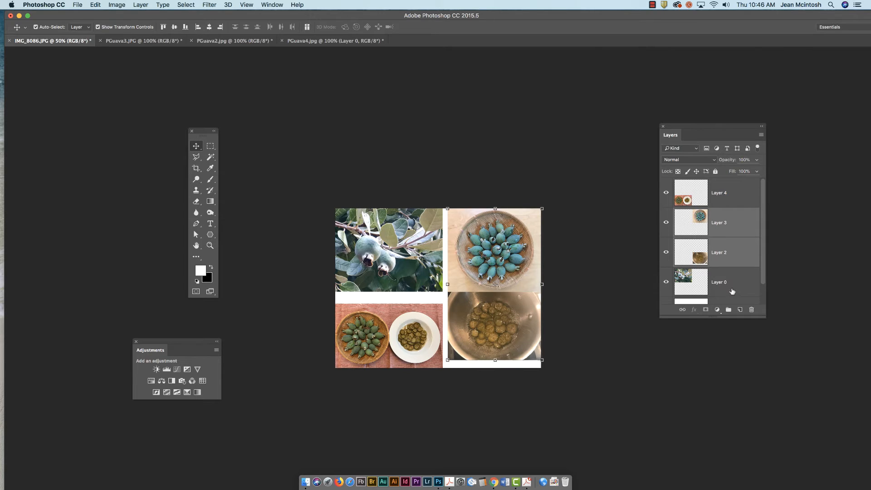
Step: Fit the Layer 4 photo into the canvas's lower-left corner, enlarging it to about 102.5% to meet the pot photo, and apply the transformation
click(725, 194)
drag(410, 321, 447, 298)
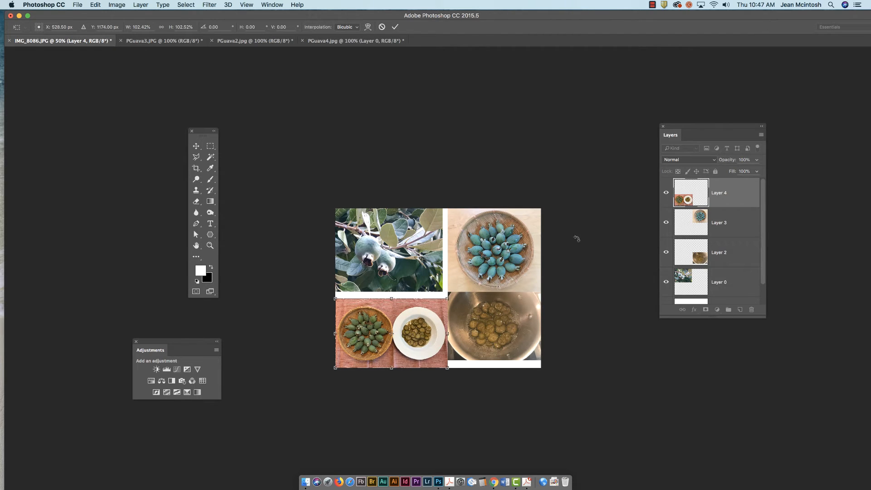
click(196, 146)
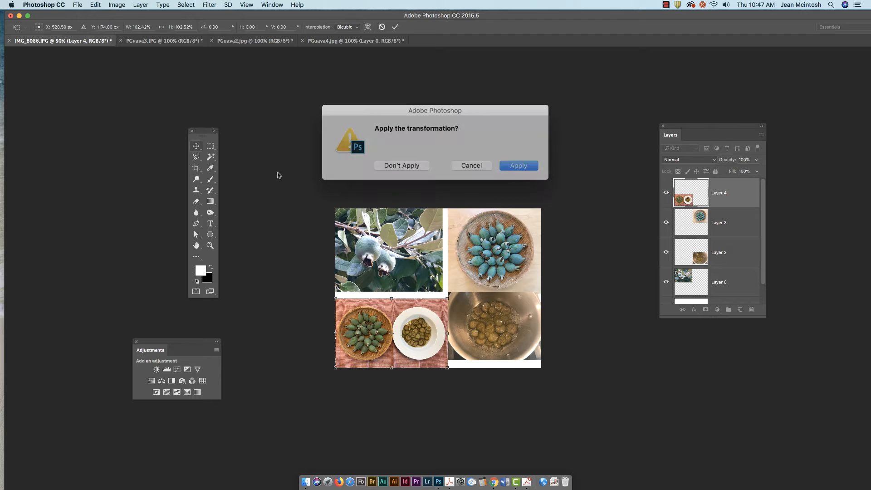
click(504, 163)
Step: Enlarge the Layer 0 fruit photo proportionally to about 109% so it meets the neighbouring photos, and apply the transformation
click(724, 281)
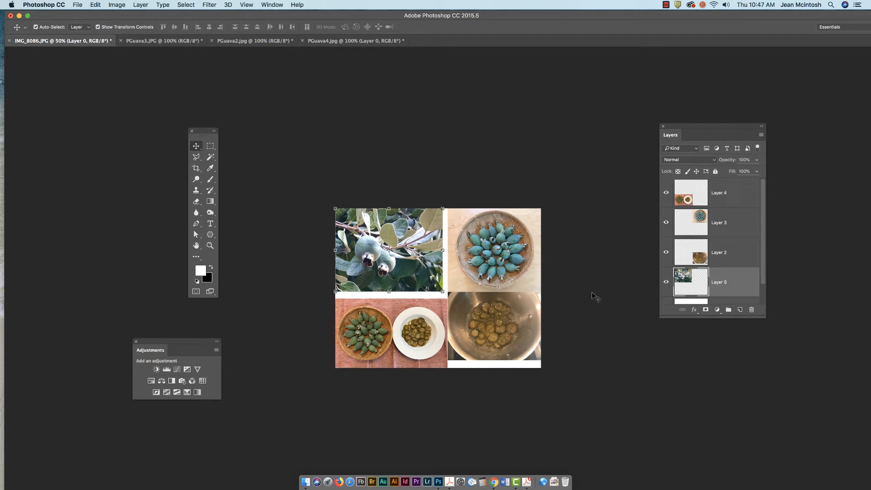
key(super+t)
drag(442, 292, 422, 286)
drag(334, 210, 331, 207)
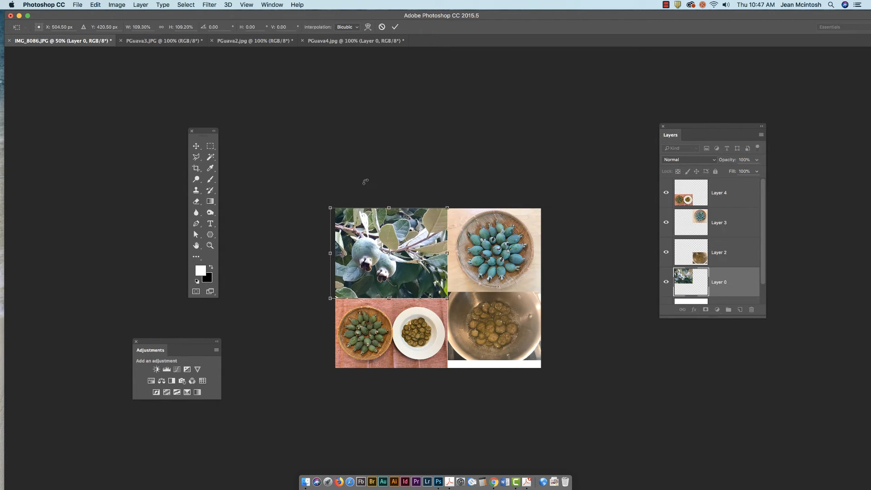
click(196, 146)
click(507, 163)
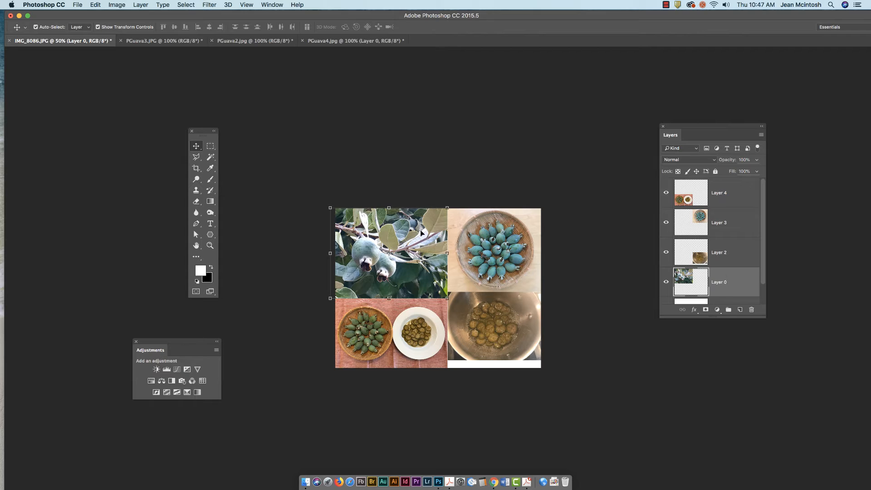
Step: Nudge the Layer 0 fruit photo upward until its lower edge is nearly level with the Layer 3 photo's lower edge
key(Up)
key(Up)
key(Up)
key(Up)
key(Up)
key(Up)
key(Up)
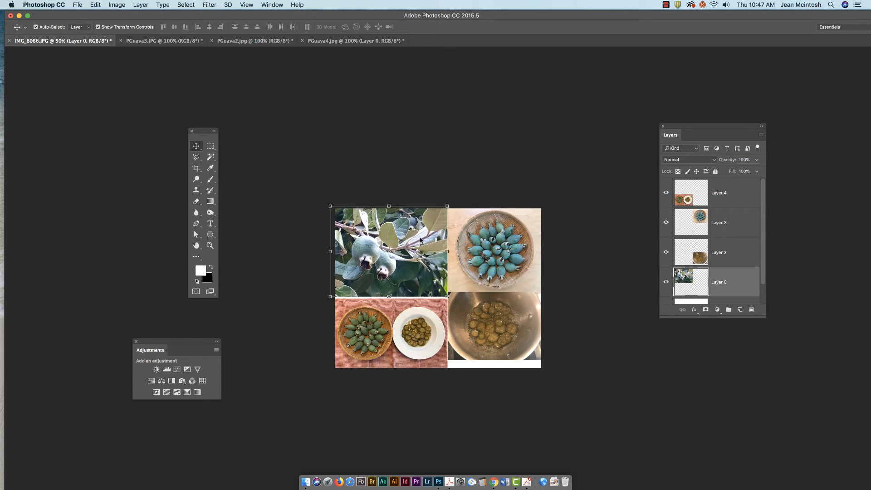
key(Up)
key(Up)
key(Up)
key(Up)
key(Up)
key(Up)
key(Up)
key(Up)
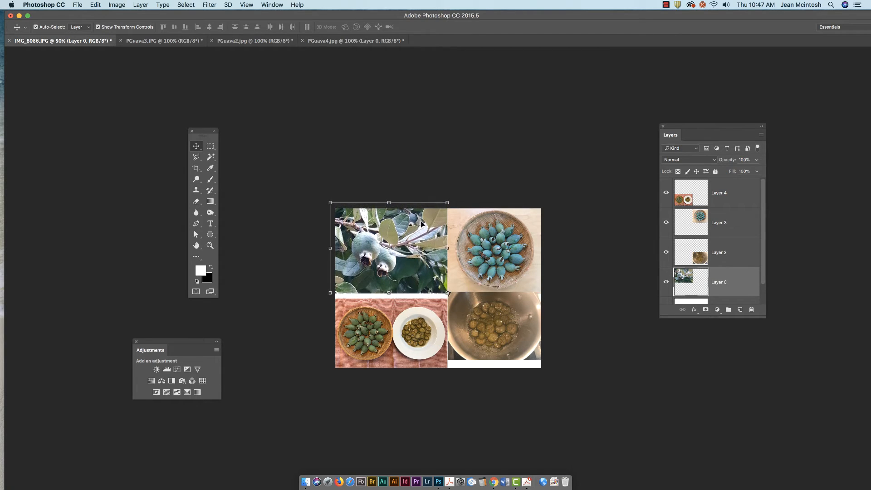
key(Up)
Step: Move the Layer 4 photo up against the lower edge of the Layer 0 photo and deselect all layers
click(726, 199)
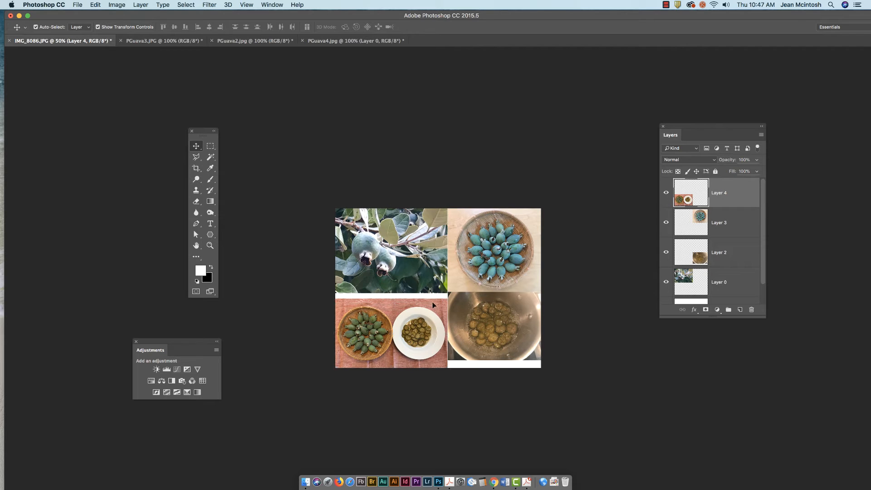
drag(433, 305, 433, 299)
click(589, 334)
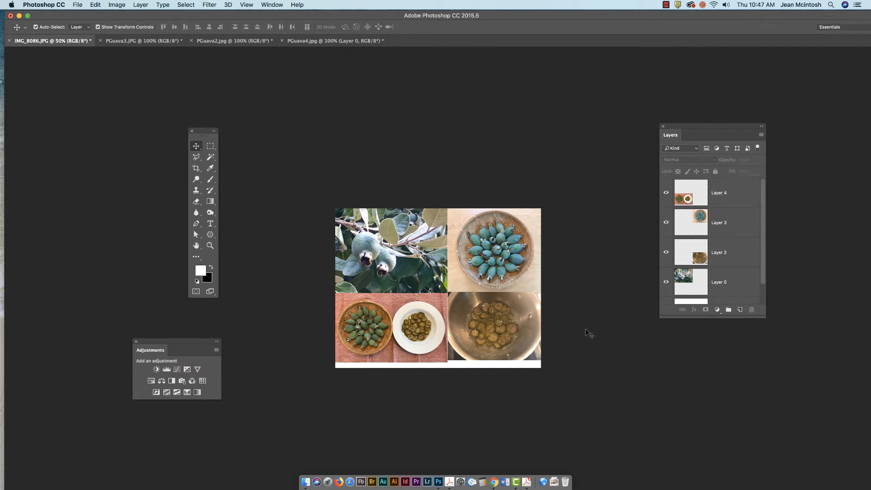
Step: Crop the collage canvas to remove the empty white strip along its lower edge, and apply the crop
click(196, 168)
drag(440, 373, 436, 363)
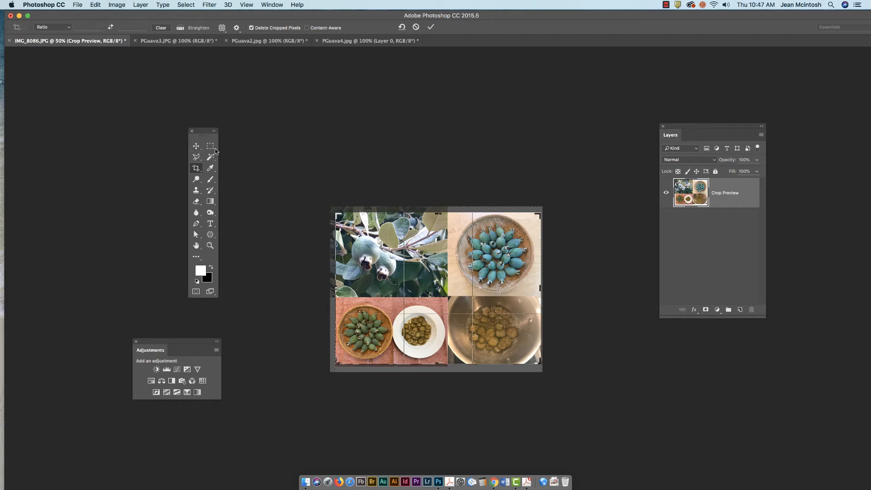
click(195, 145)
click(508, 163)
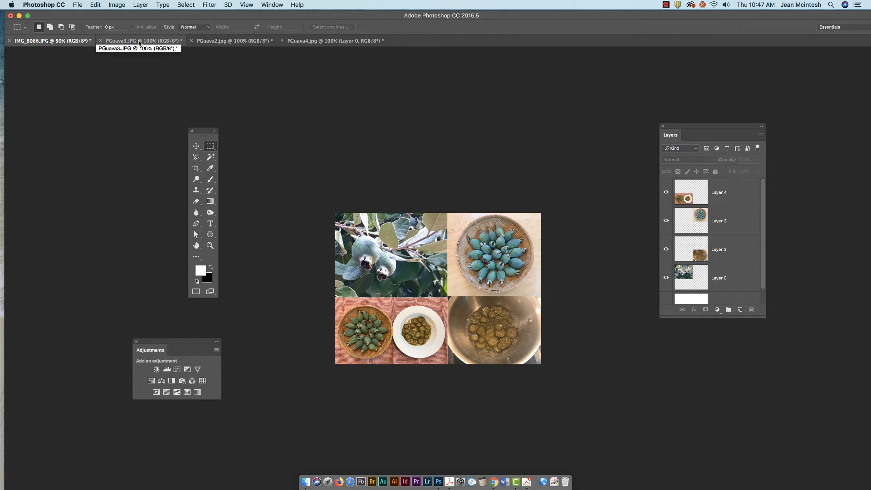
click(121, 6)
mouse_move(121, 19)
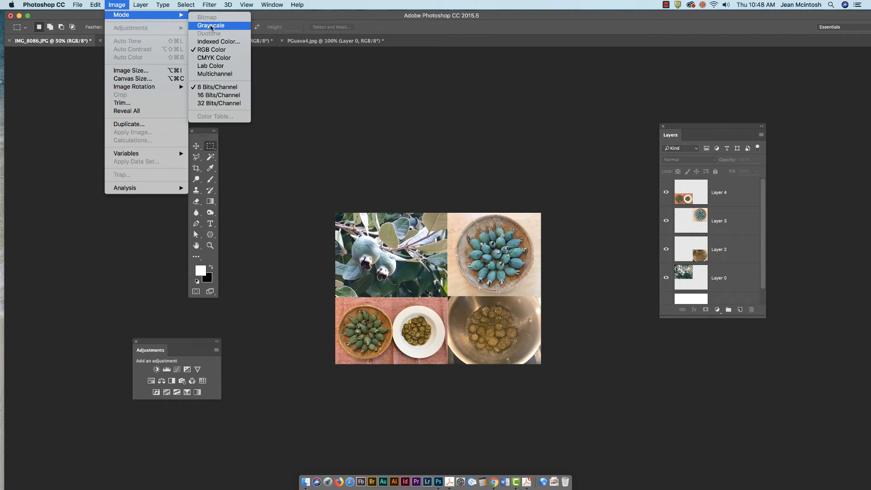
click(286, 20)
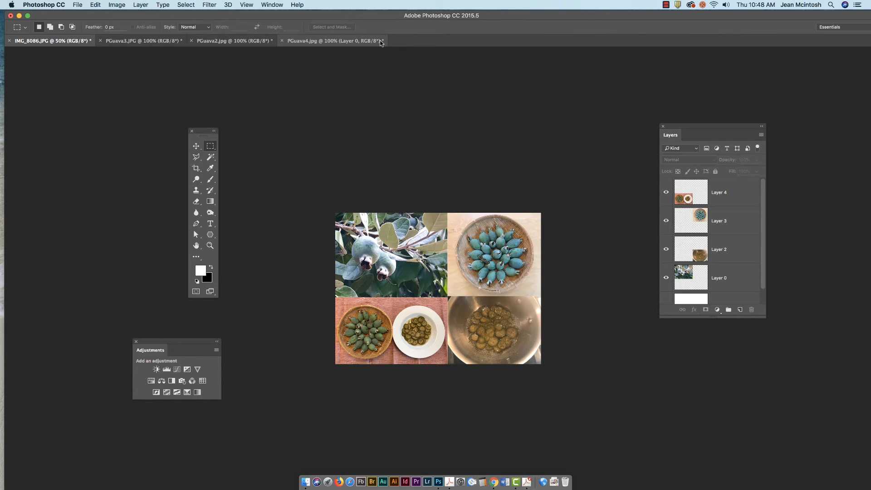
click(112, 6)
mouse_move(132, 14)
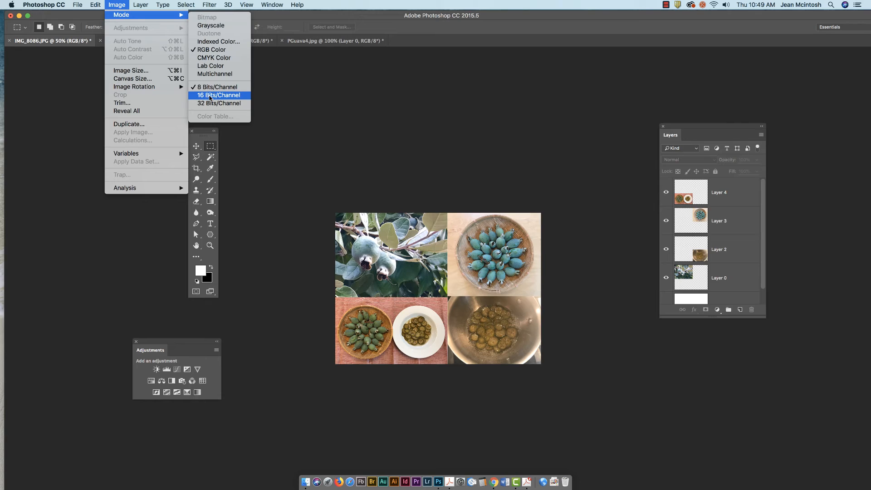
click(345, 184)
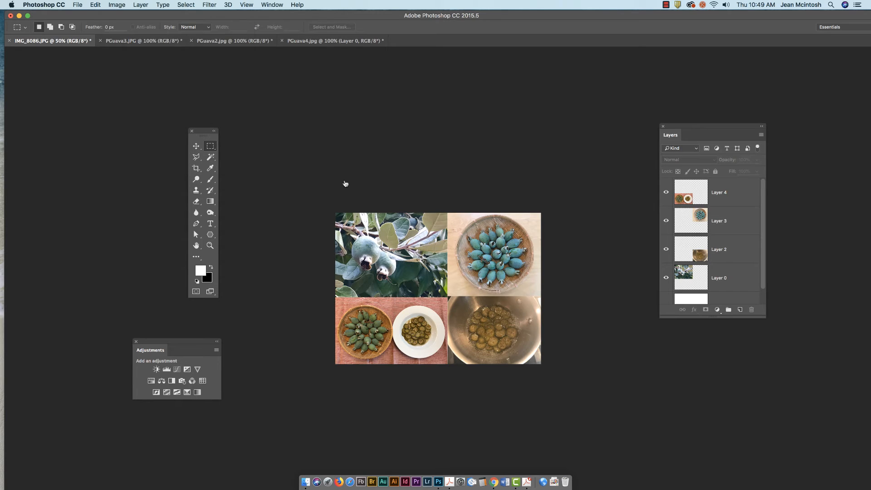
Step: Convert the collage to Grayscale mode without merging its layers, discarding the color information
click(114, 5)
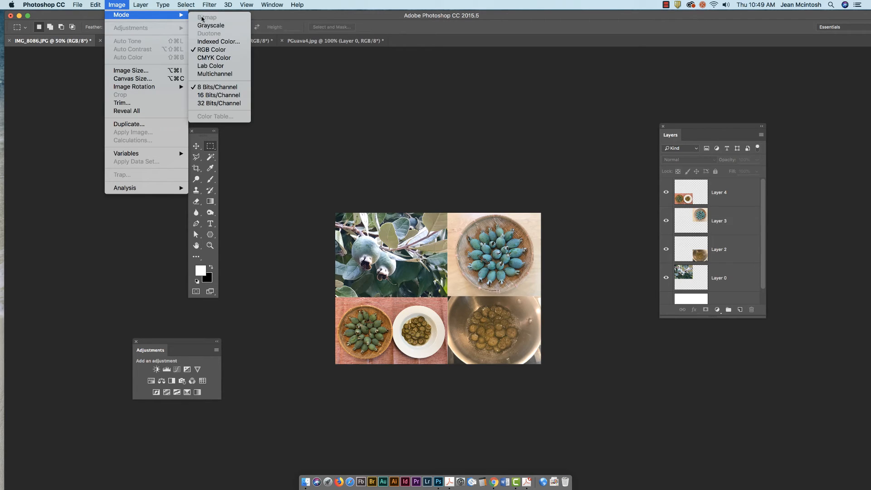
click(254, 81)
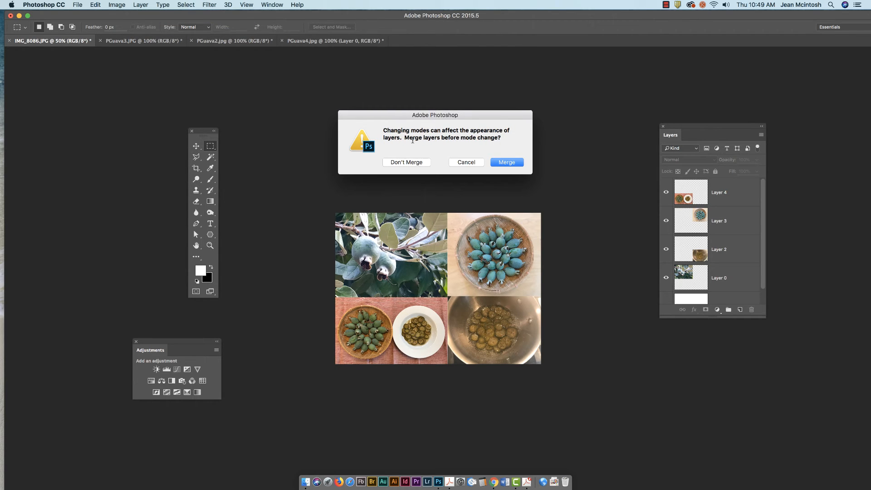
click(417, 163)
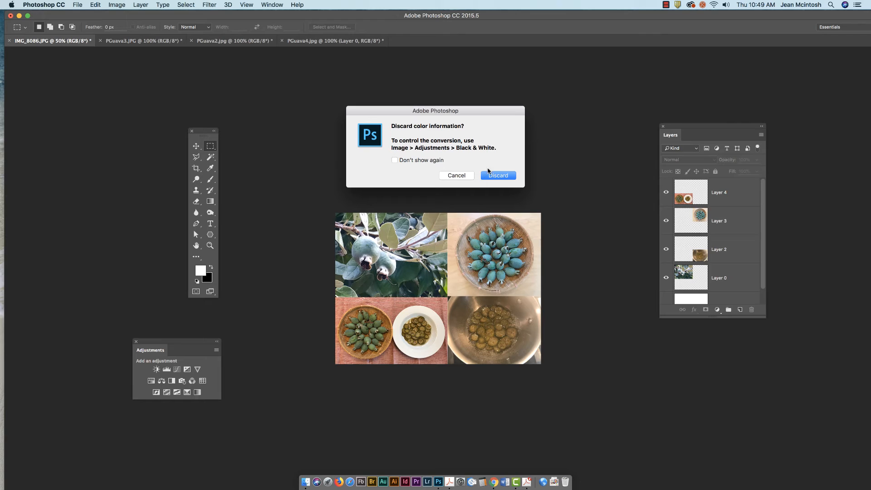
click(498, 176)
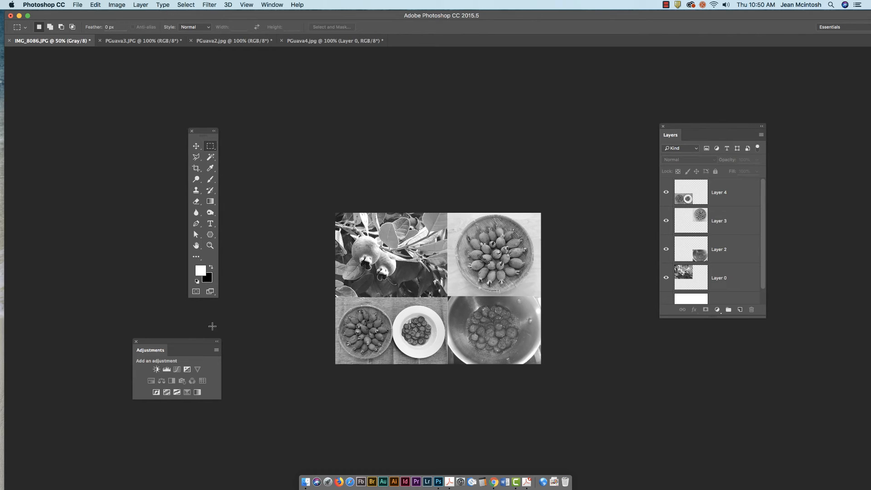
Step: Add a Brightness/Contrast adjustment layer above the photos with brightness 20 and contrast about 21
drag(190, 343, 557, 69)
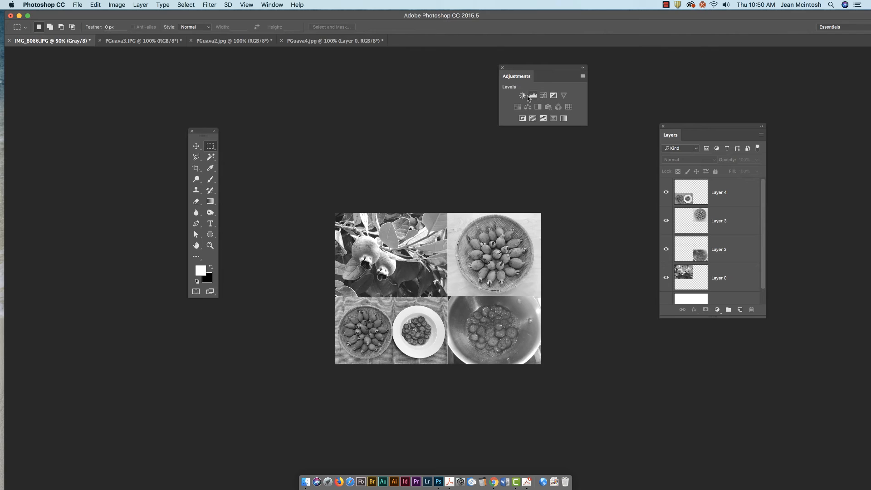
click(523, 96)
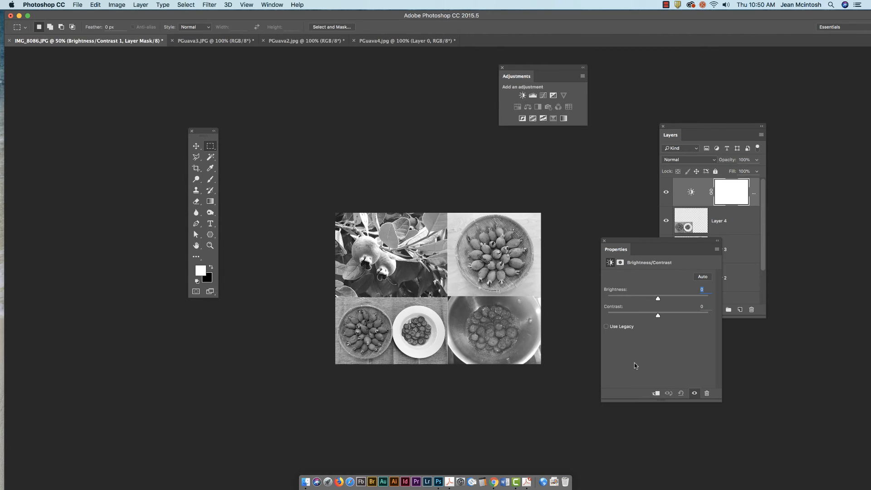
drag(657, 299, 679, 315)
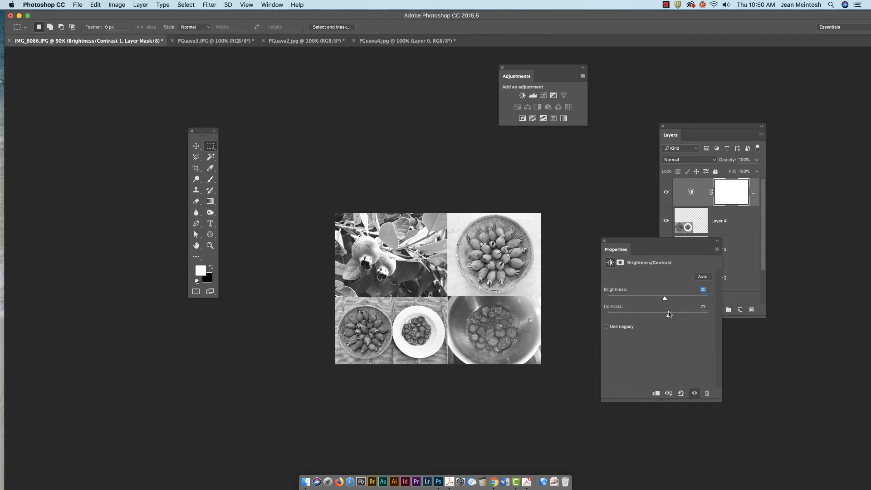
click(603, 240)
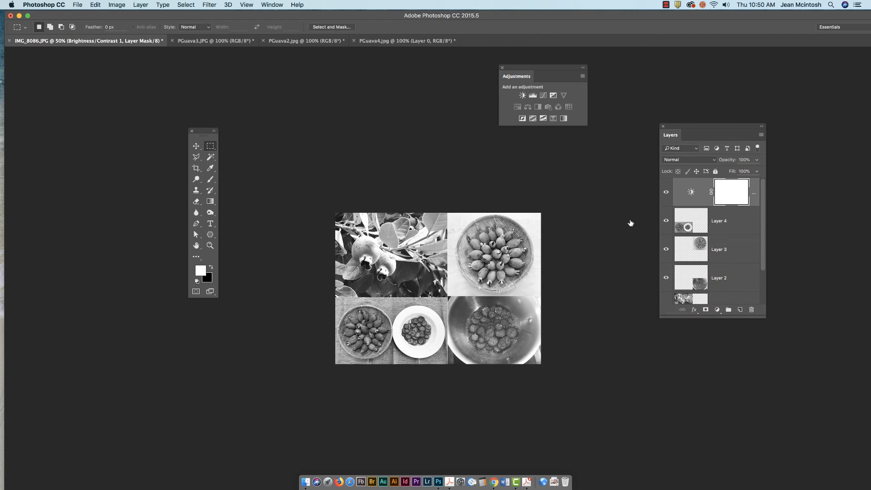
Step: Toggle the Brightness/Contrast layer's visibility to compare the collage with and without it, leaving the layer hidden
click(665, 193)
click(665, 194)
click(665, 194)
click(665, 194)
click(665, 193)
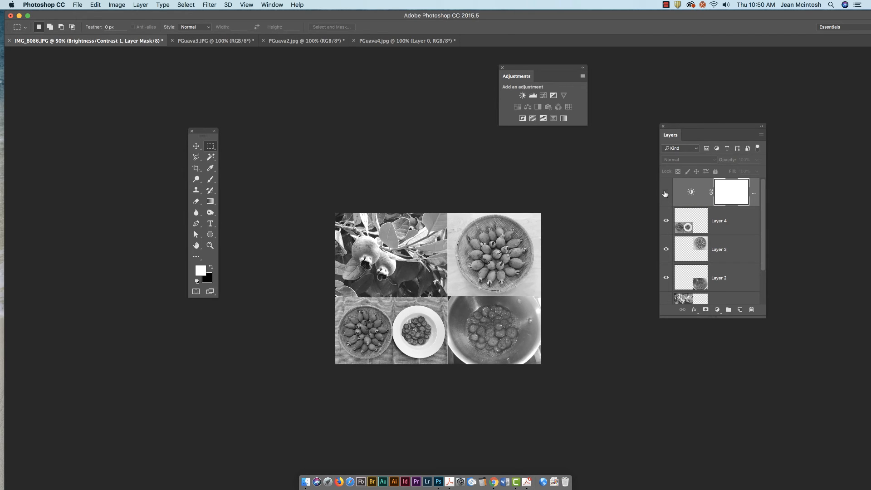
Step: Save the layered collage in Photoshop format as Four Layout.psd in the Color Edit folder
click(78, 5)
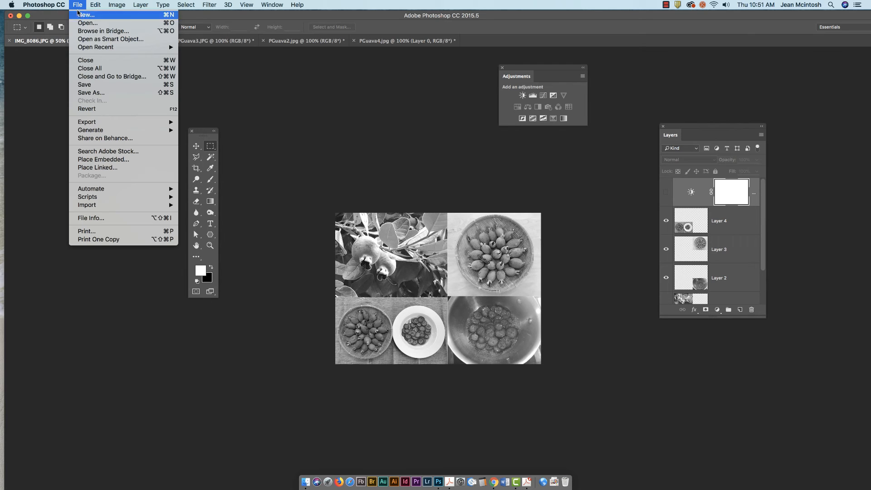
click(88, 93)
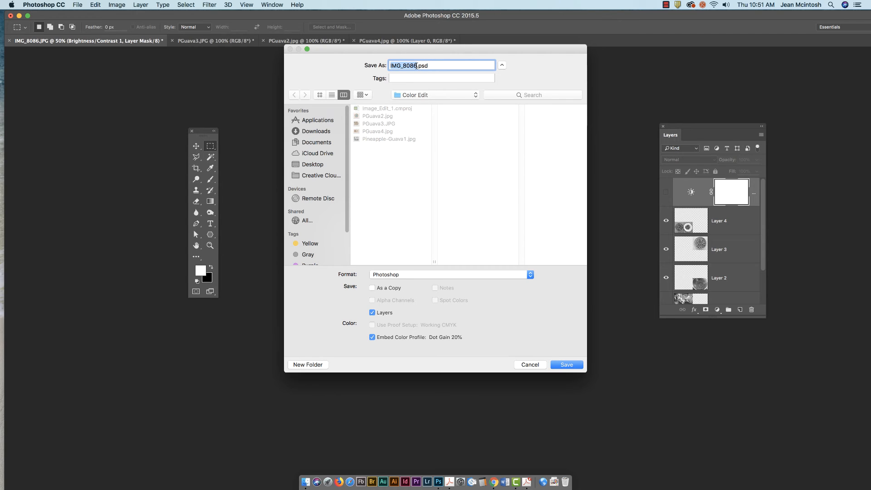
text(Four LAyout)
key(BackSpace)
key(BackSpace)
key(BackSpace)
key(BackSpace)
key(BackSpace)
text(ayout)
click(567, 366)
Step: Check the collage's file size, dimensions and resolution in Image Size and close the dialog without changing any values
click(117, 5)
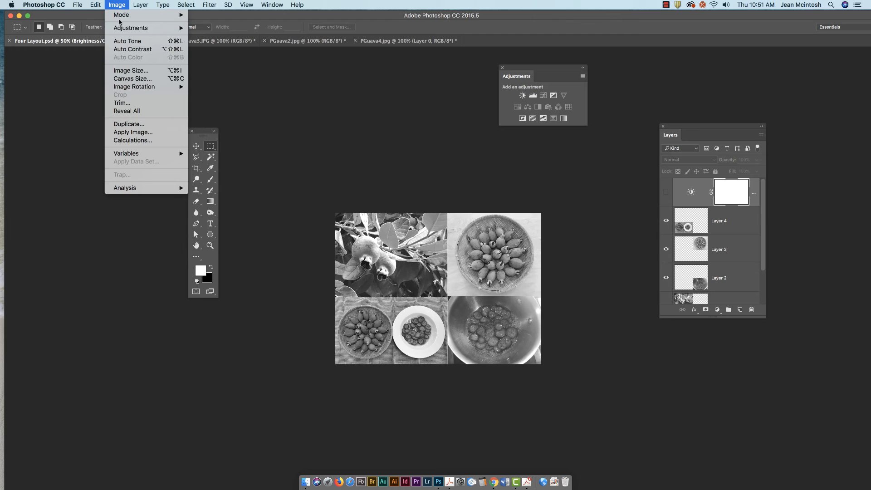
click(127, 70)
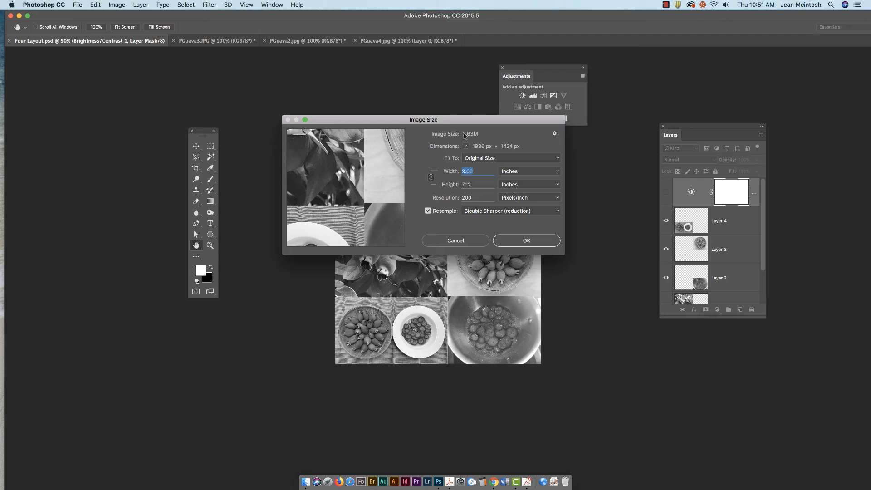
click(519, 243)
key(m)
click(78, 6)
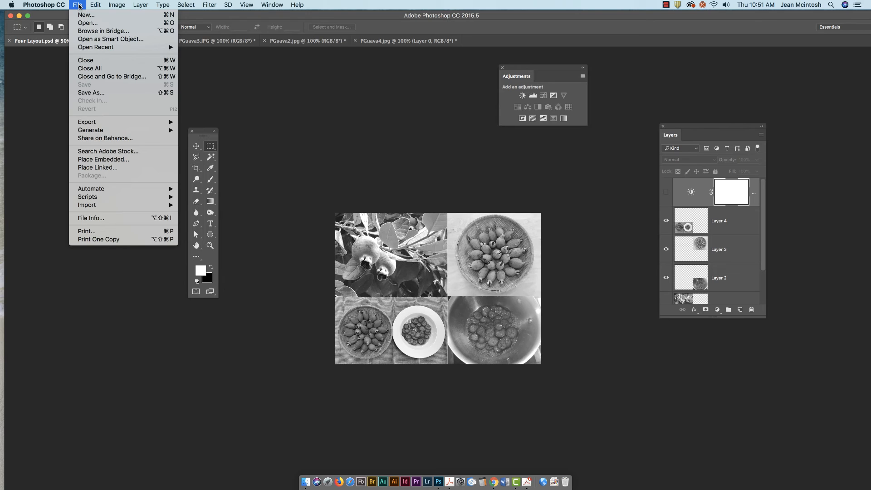
click(88, 92)
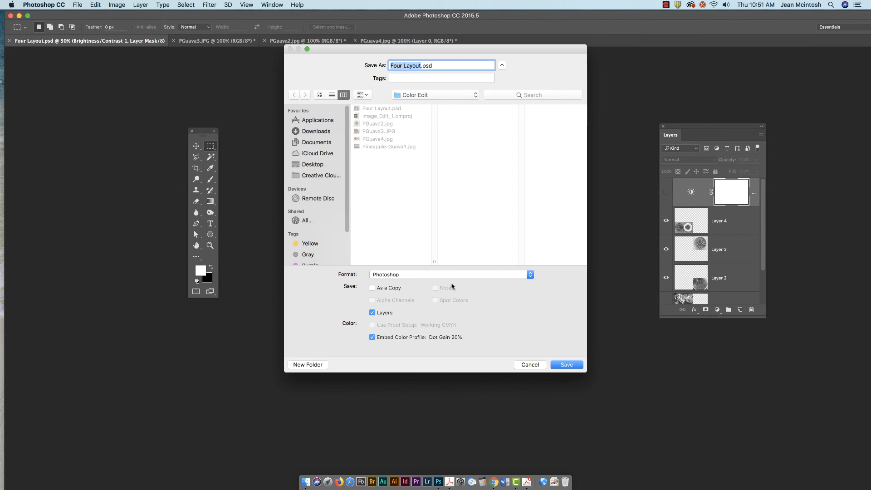
click(451, 277)
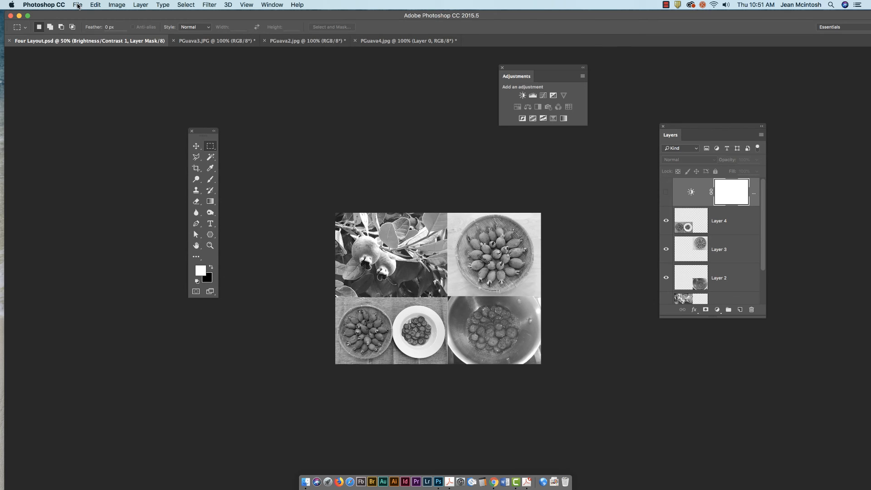
Step: Start a Save for Web export of the collage, enlarge the dialog and show the original beside the optimized version in 2-Up view
click(78, 5)
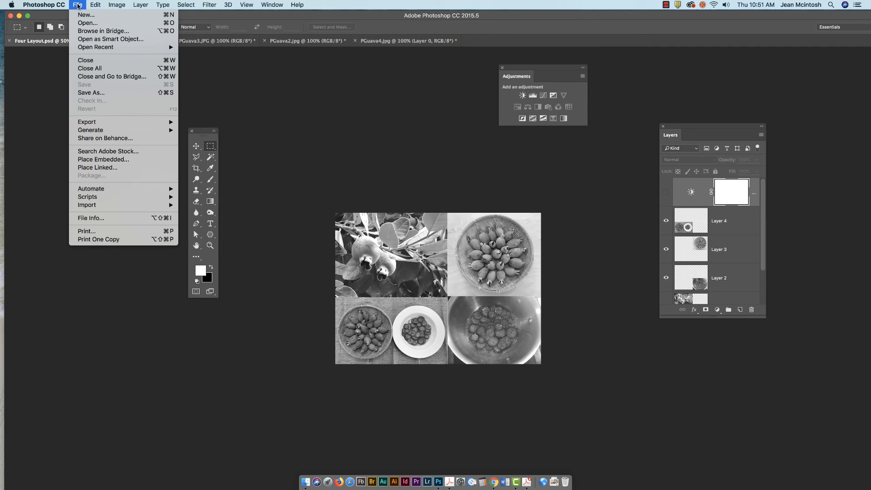
mouse_move(95, 123)
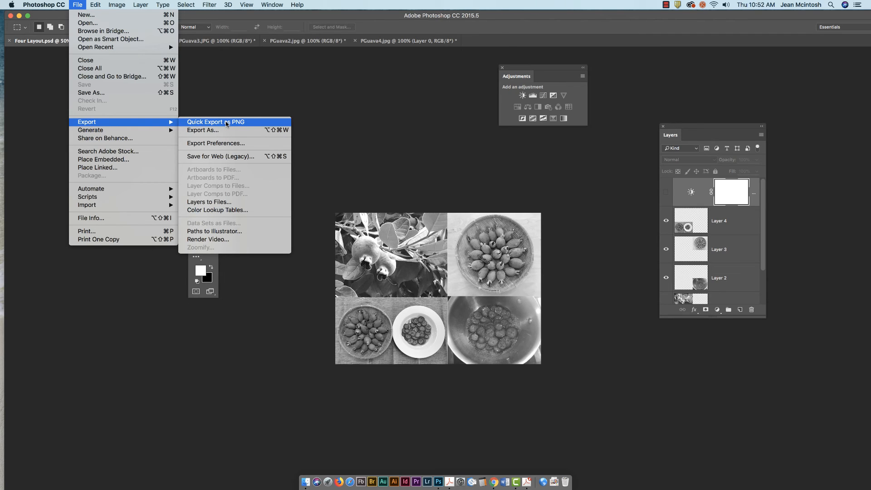
click(220, 157)
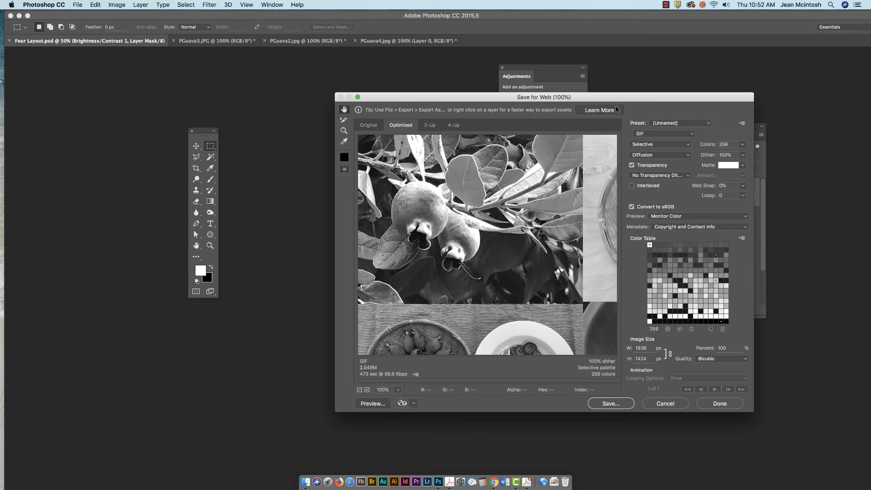
drag(616, 98, 392, 63)
drag(530, 377, 830, 461)
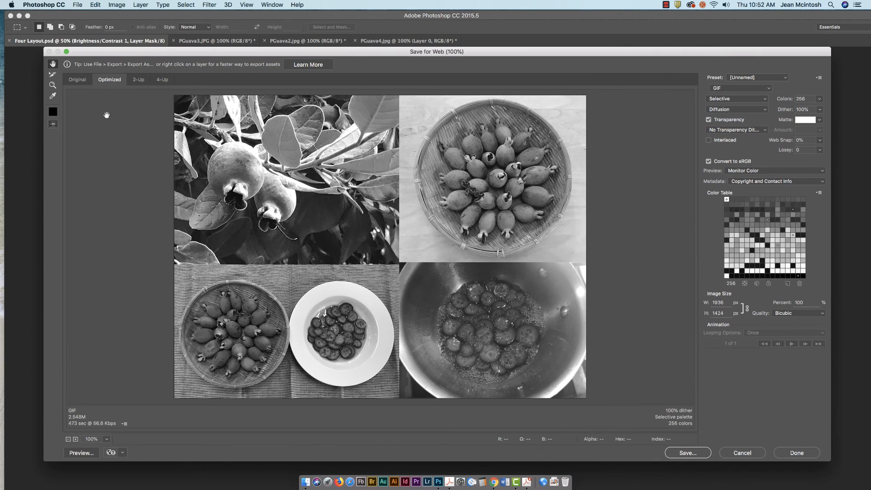
click(135, 80)
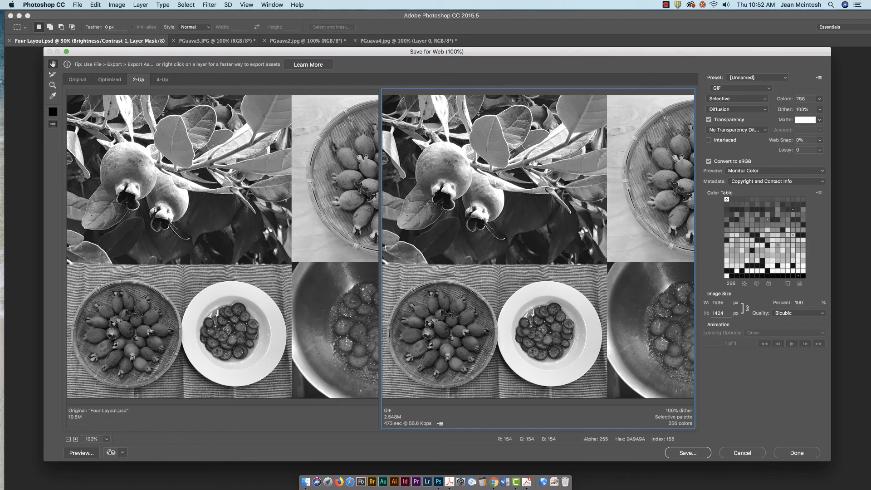
Step: Set the web export to JPEG with quality 98 and compare the compression levels in 4-Up view
click(755, 88)
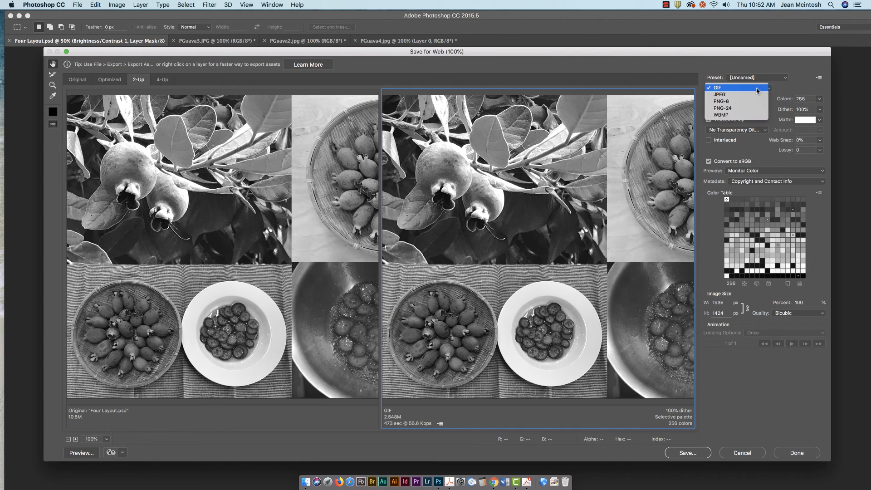
click(722, 94)
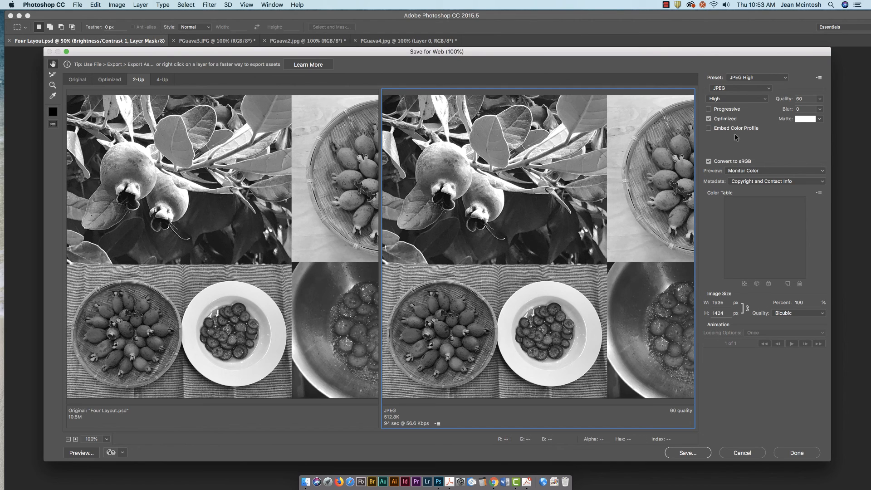
click(820, 99)
drag(803, 110, 820, 110)
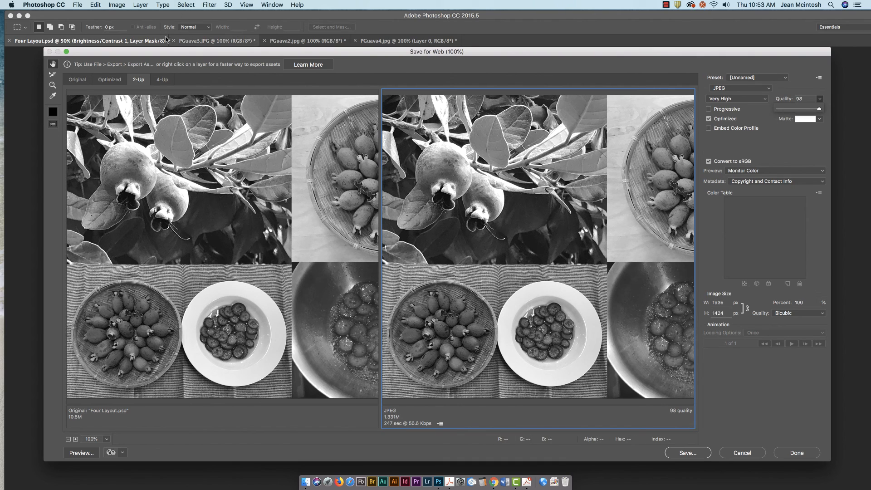
click(161, 80)
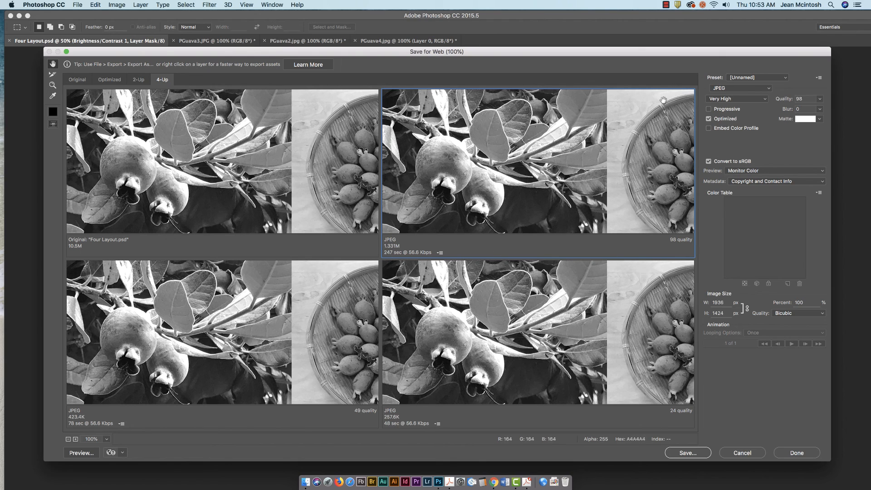
Step: Save the web export as Four-Layout.jpg in the Design Examples folder on the Desktop
click(687, 452)
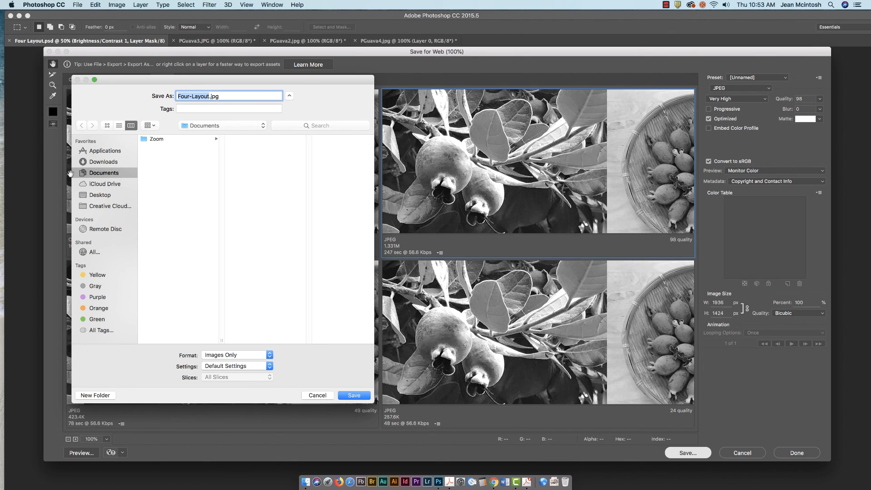
click(106, 194)
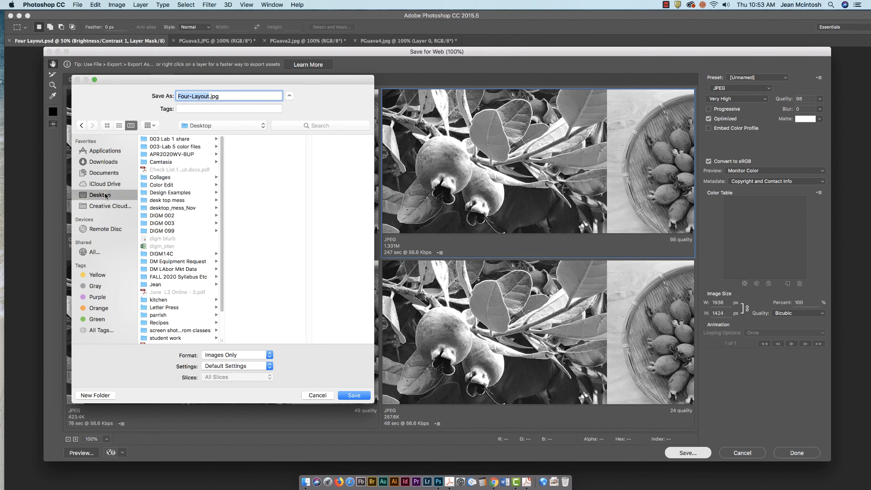
click(176, 193)
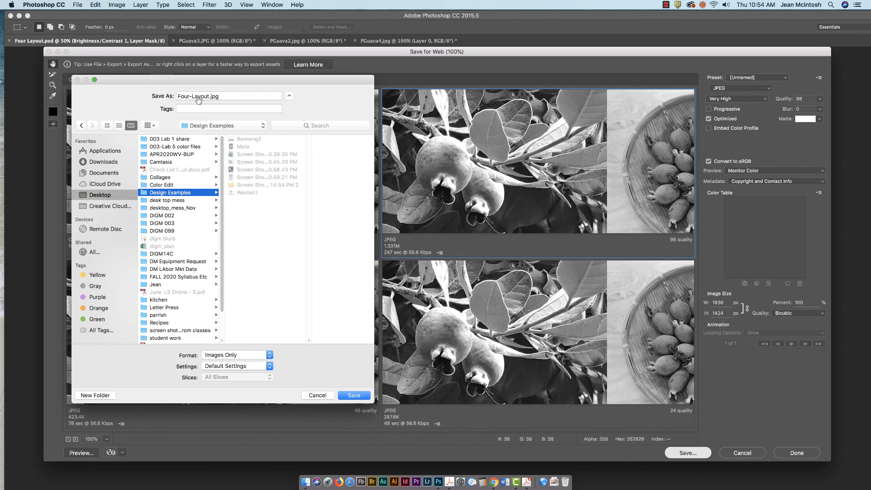
click(350, 395)
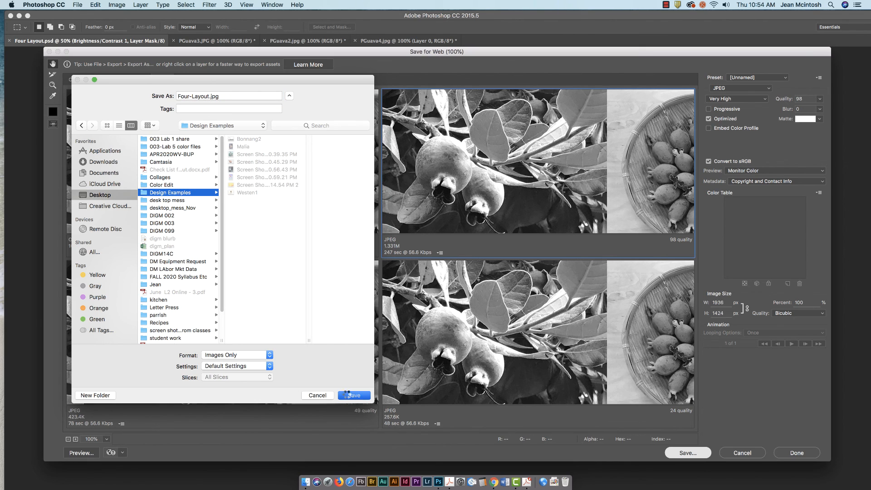
Step: Switch to Finder, view 4-layout.jpg from the Color Edit folder in Preview, and close the image
click(19, 15)
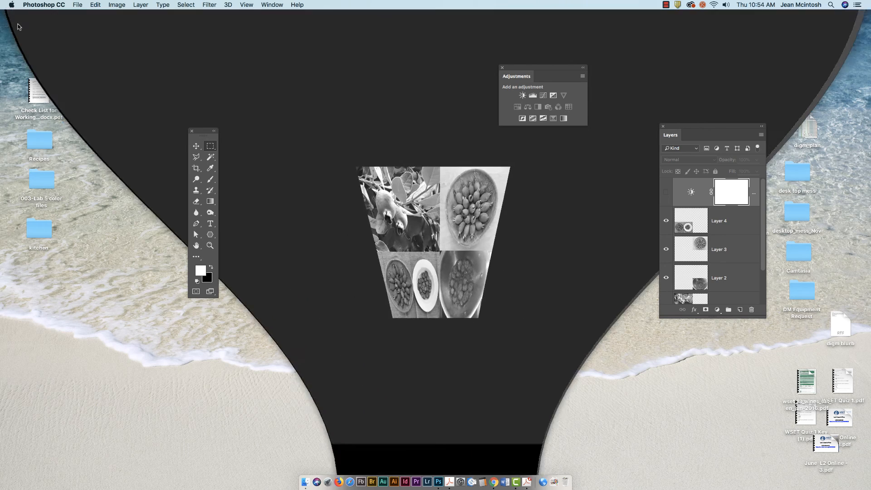
click(465, 194)
click(429, 165)
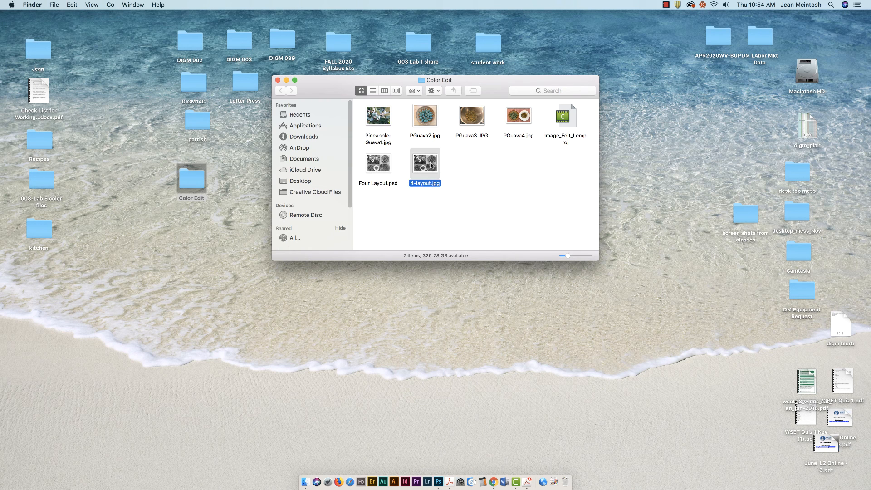
double_click(428, 161)
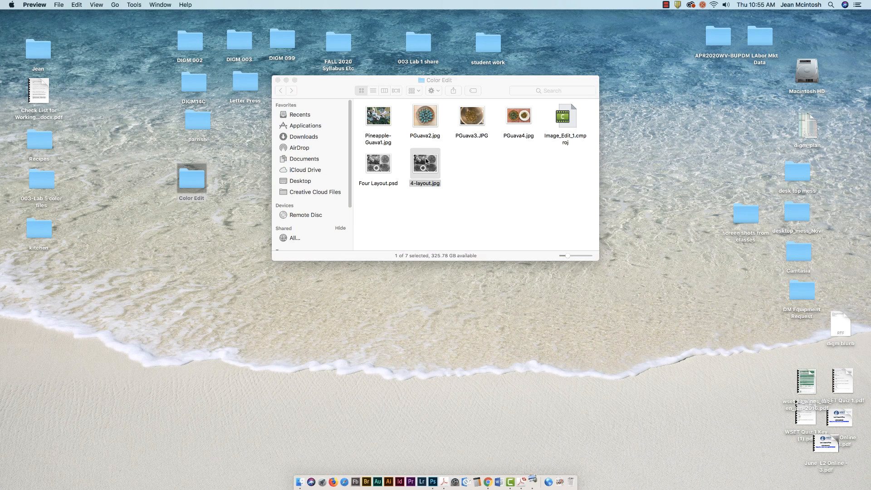
drag(346, 19, 498, 5)
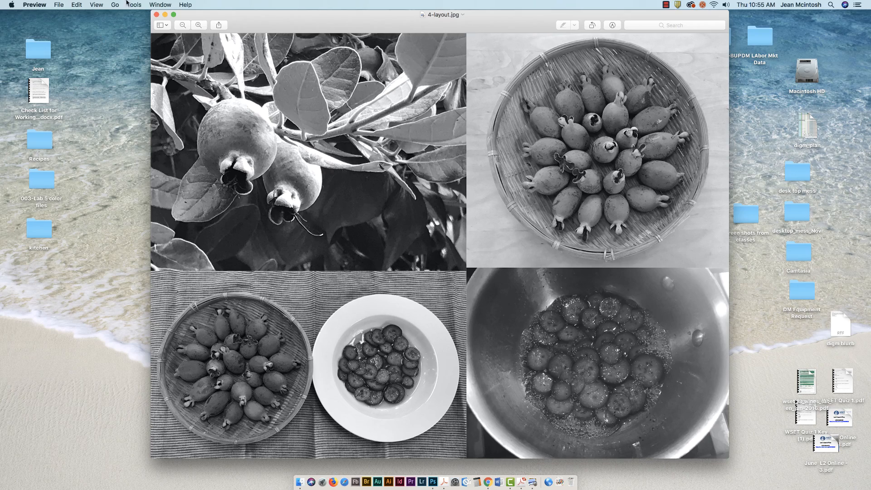
click(156, 14)
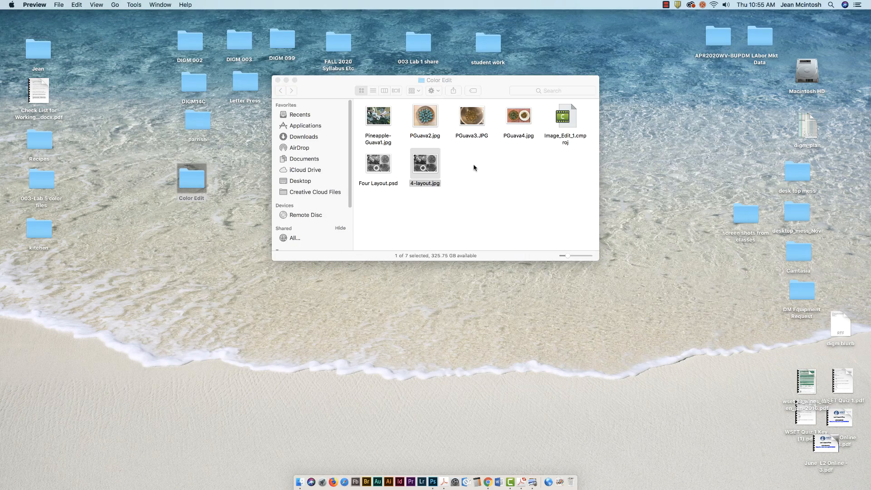